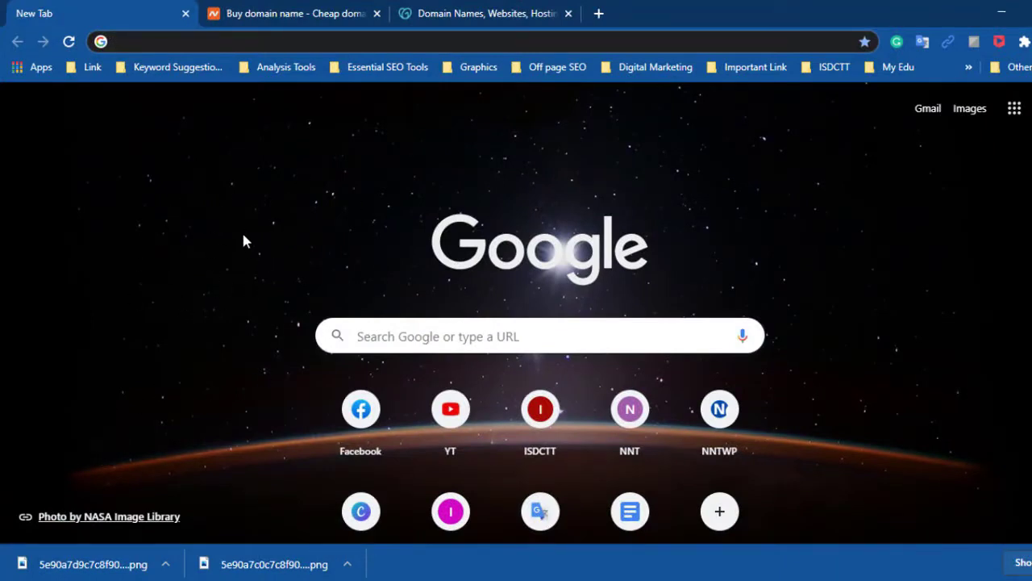
- Switch to the Namecheap site and search for the domain name banglabazarshop
key(ctrl+Tab)
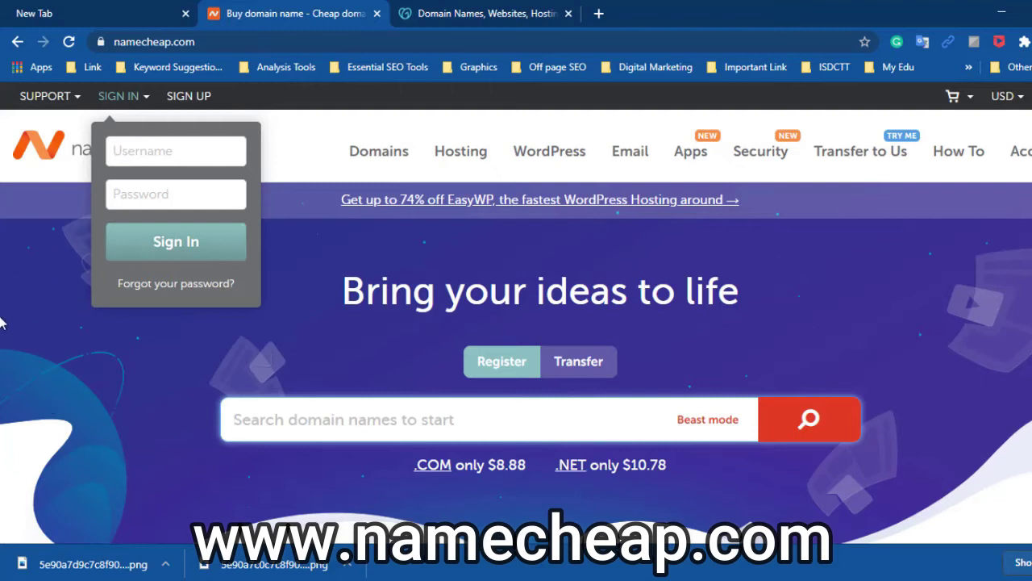
click(36, 170)
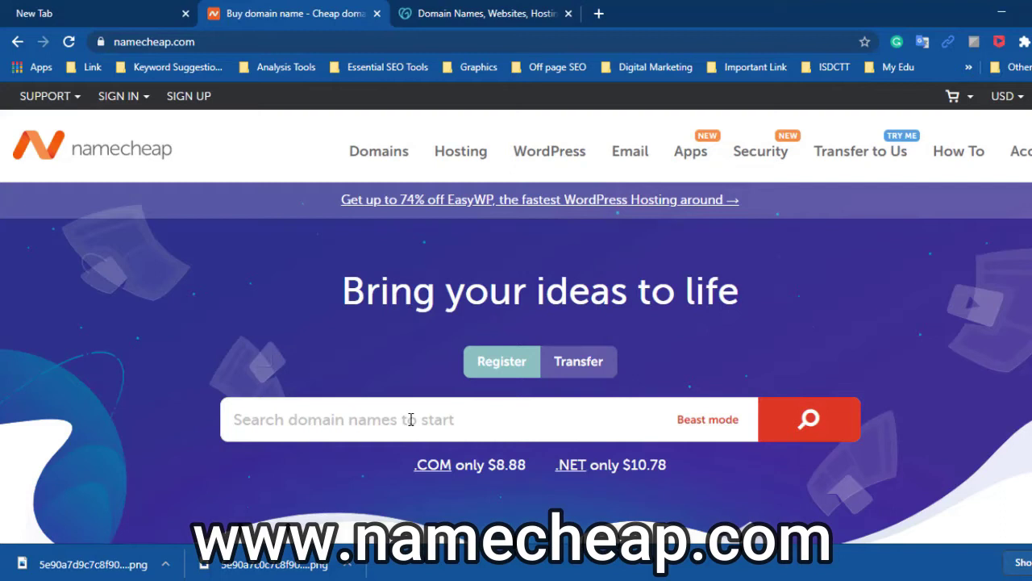
scroll(416, 347, down, 1)
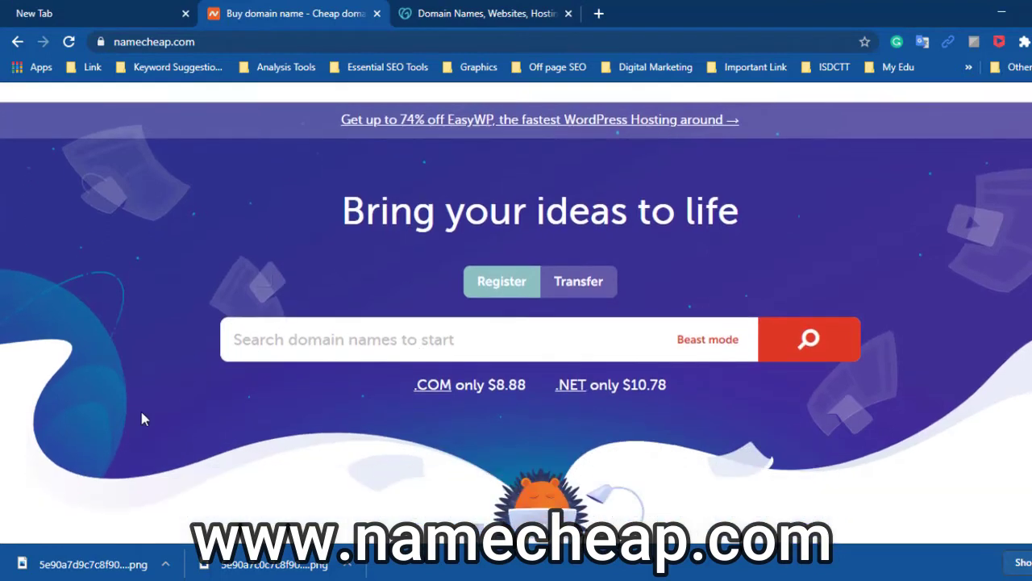
scroll(143, 417, up, 1)
scroll(258, 337, down, 2)
scroll(242, 399, up, 2)
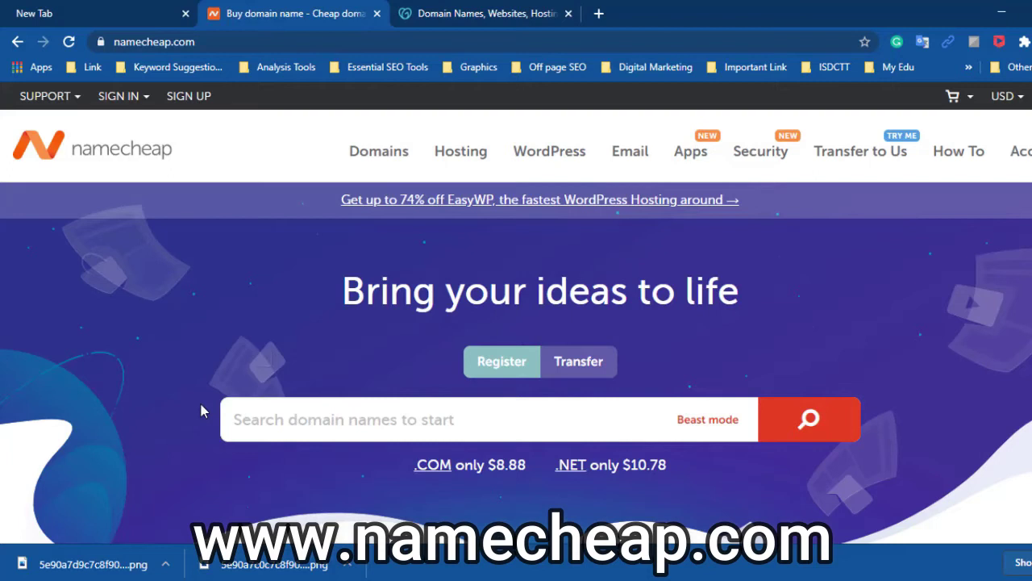
click(295, 419)
text(banglabazarshop)
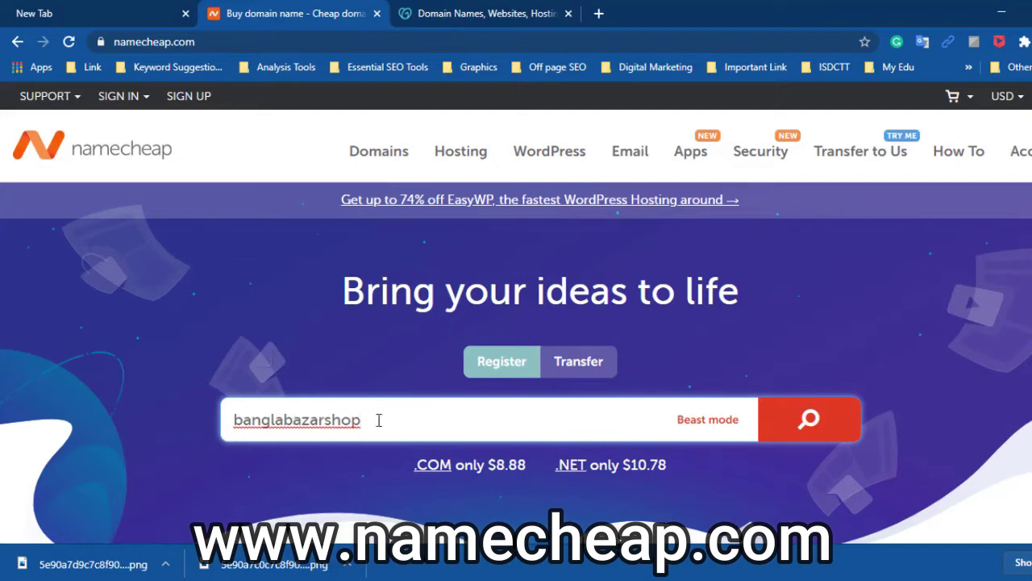
click(809, 419)
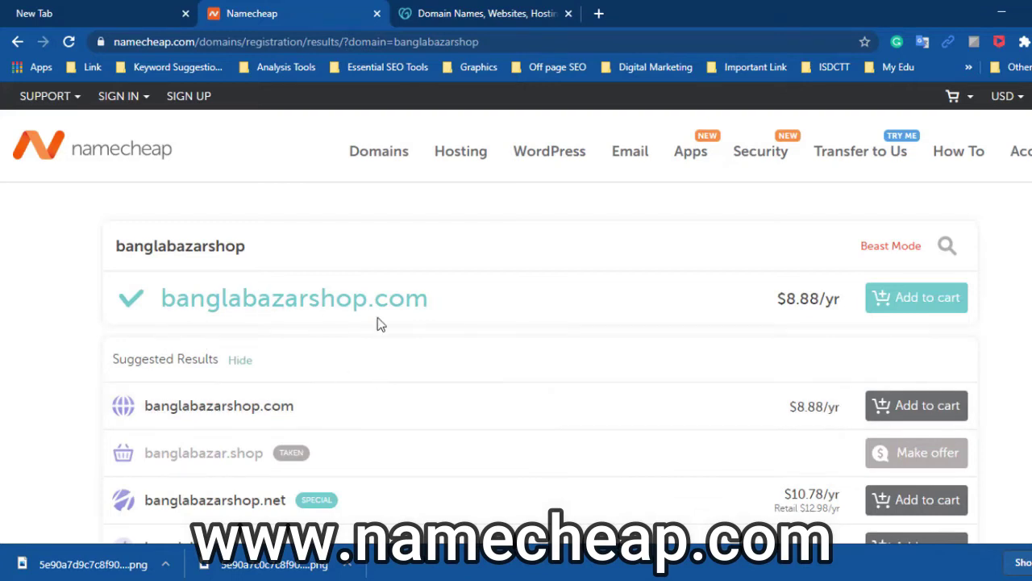
- Review the suggested domain extensions and add banglabazarshop.com to the cart
scroll(511, 341, down, 1)
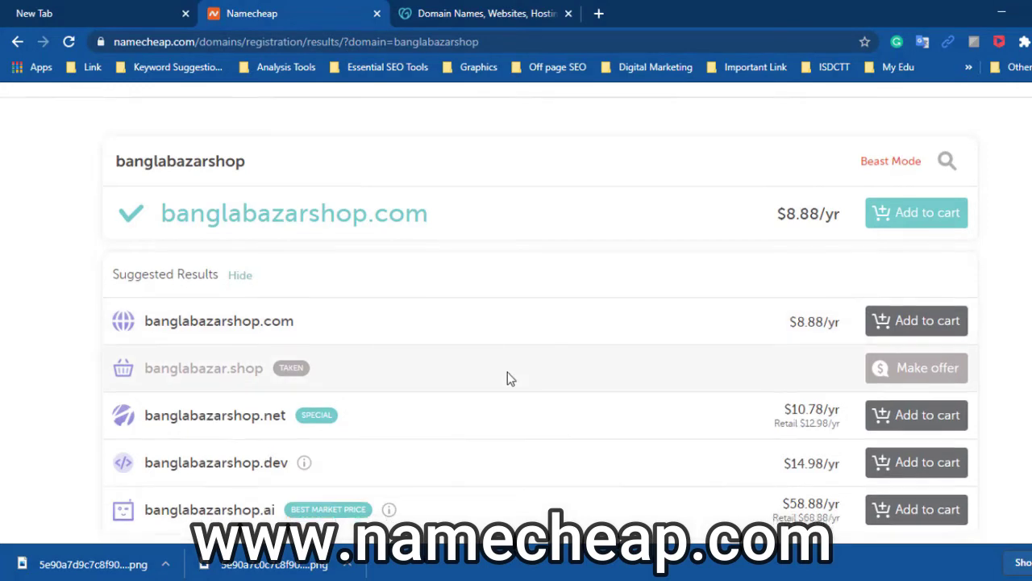
scroll(507, 372, up, 1)
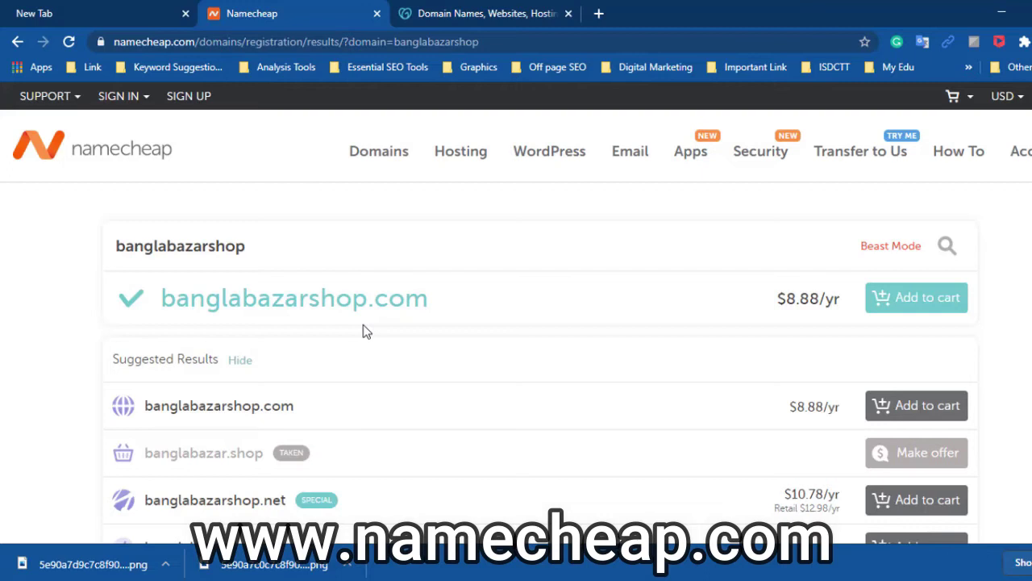
scroll(154, 355, down, 2)
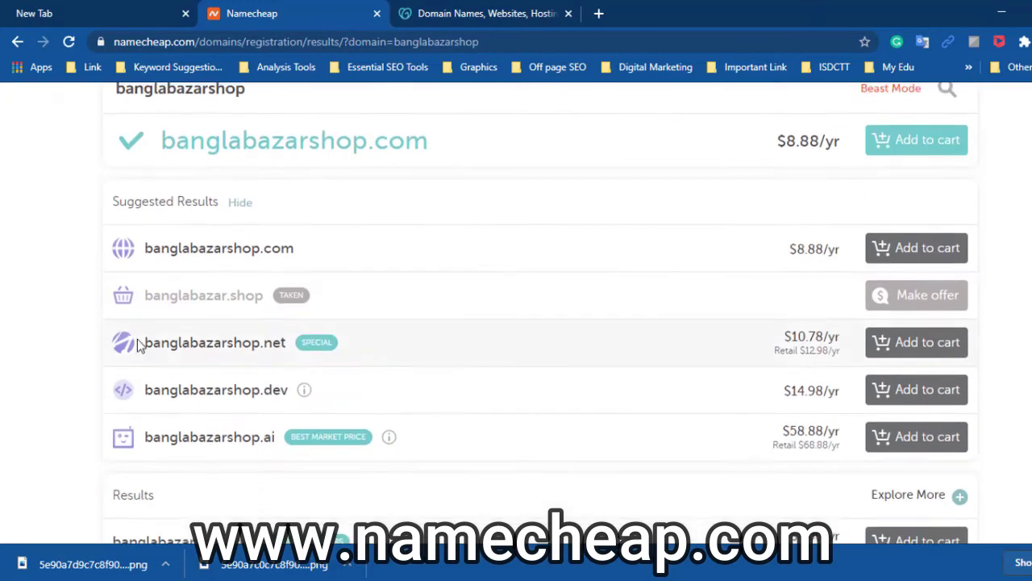
scroll(655, 189, up, 1)
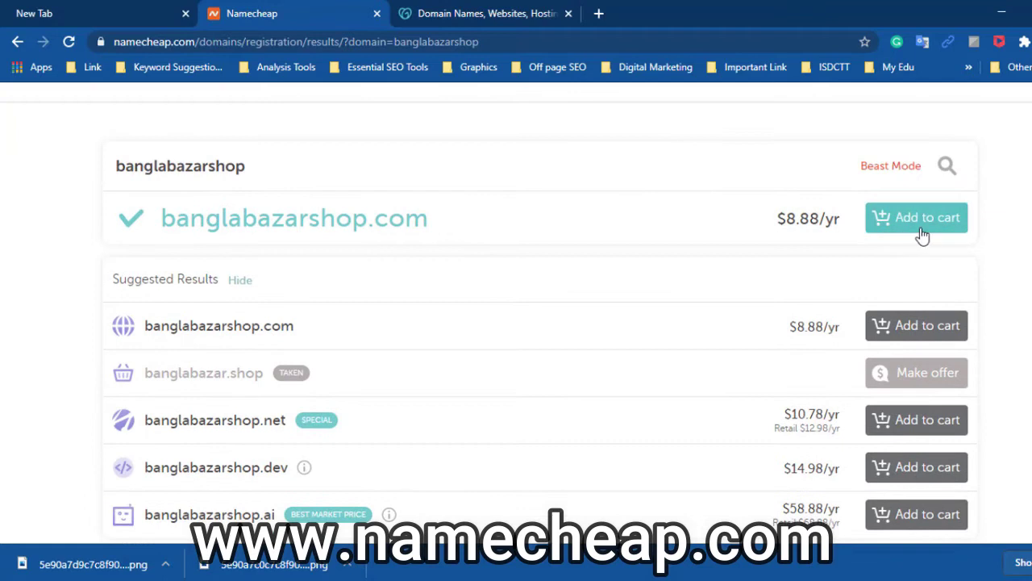
scroll(951, 210, up, 1)
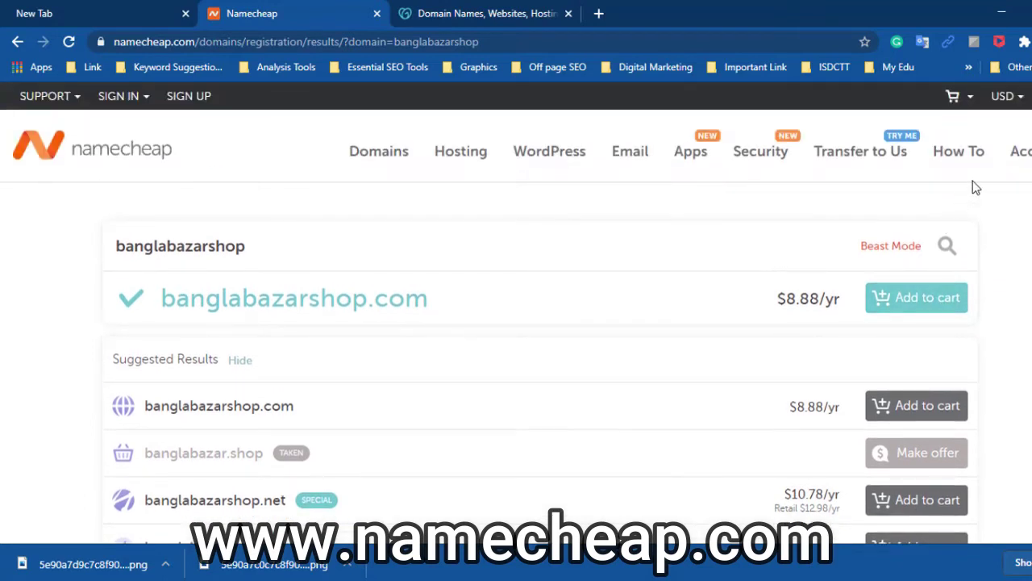
click(904, 297)
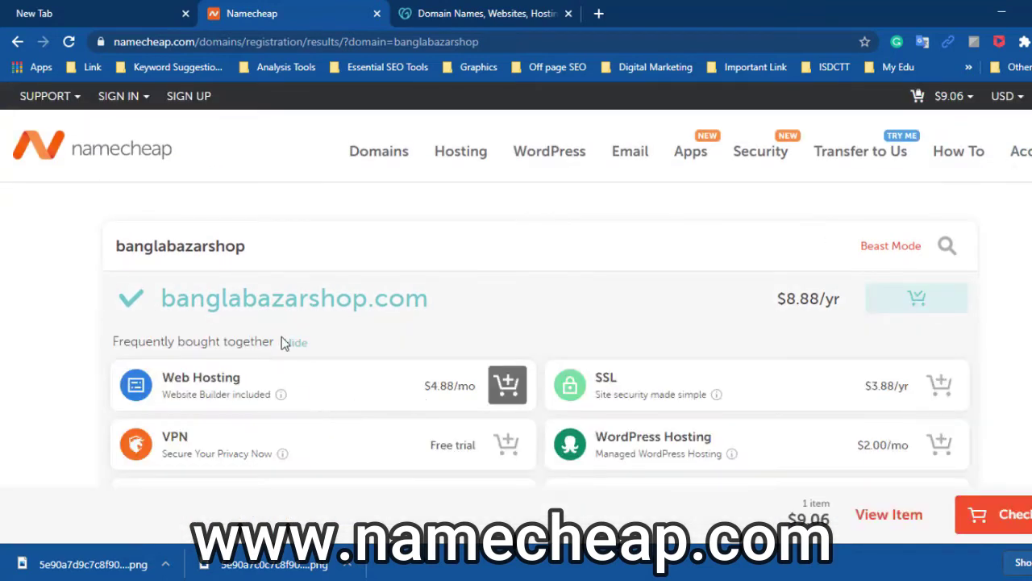
- Open the shopping cart containing the banglabazarshop.com registration
mouse_move(282, 394)
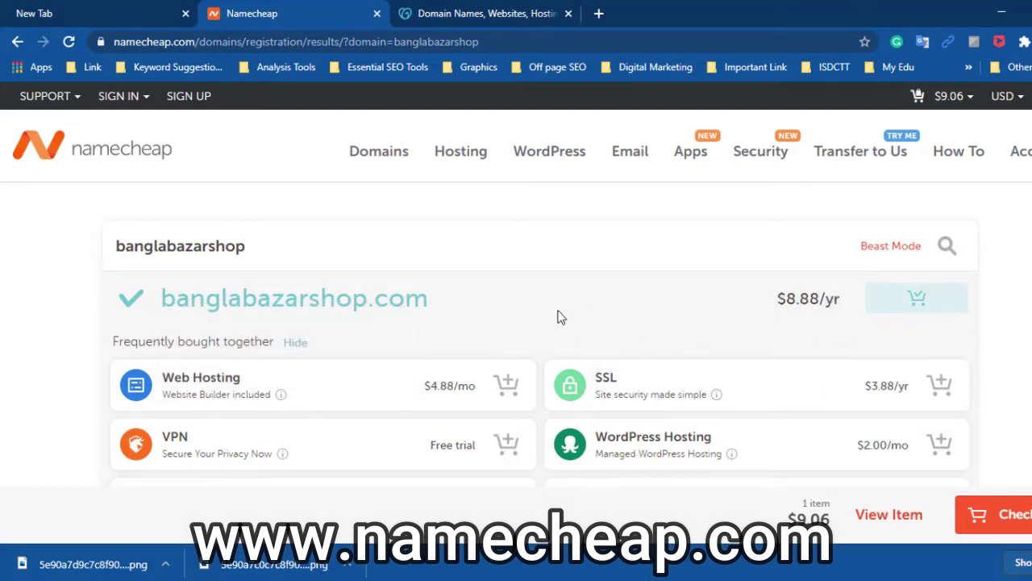
mouse_move(868, 162)
mouse_move(948, 97)
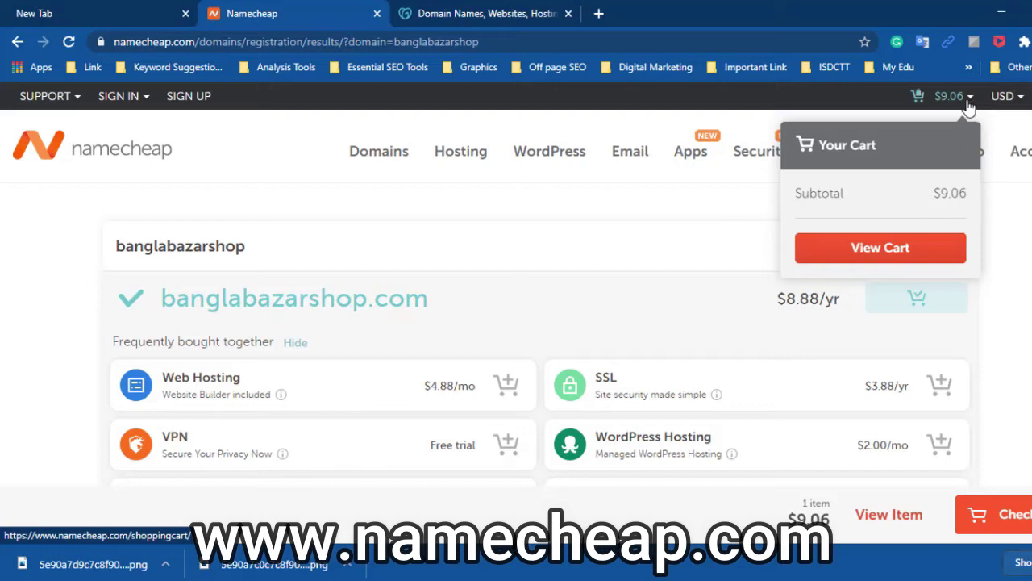
click(892, 254)
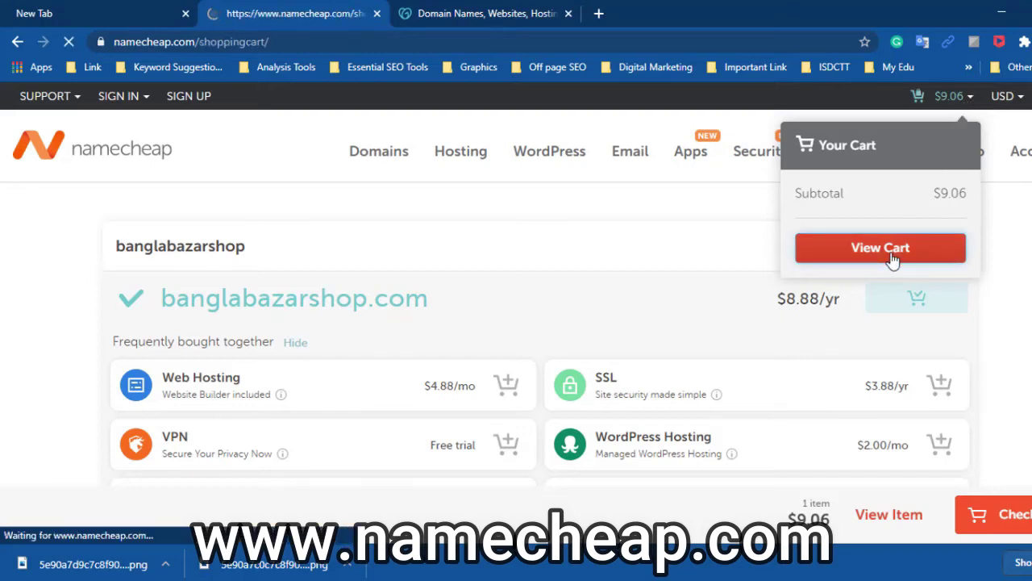
- Examine the cart's registration period, privacy options, suggested site add-ons and promo code field
scroll(412, 433, down, 2)
scroll(413, 433, down, 3)
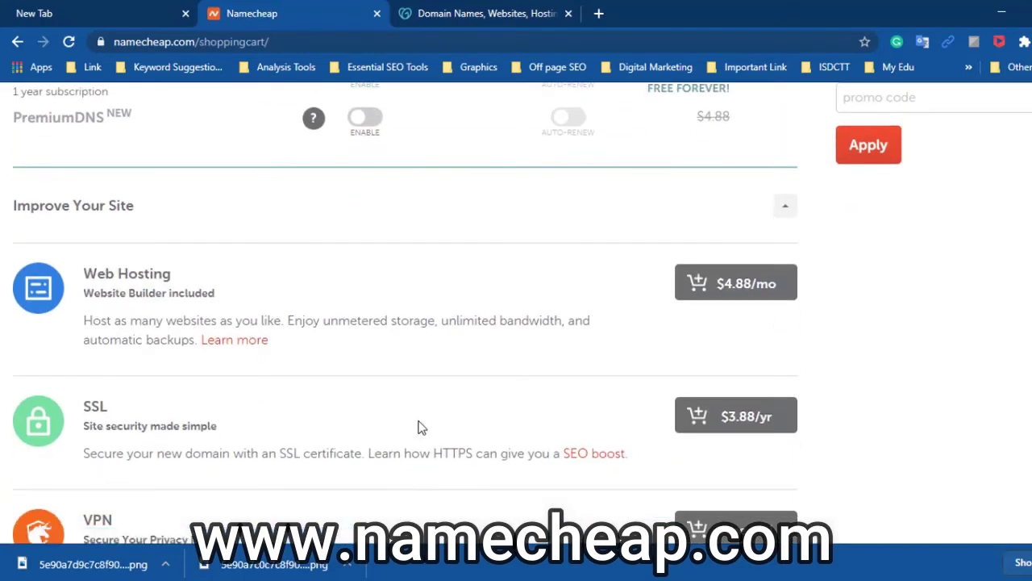
scroll(433, 422, up, 4)
scroll(856, 334, up, 2)
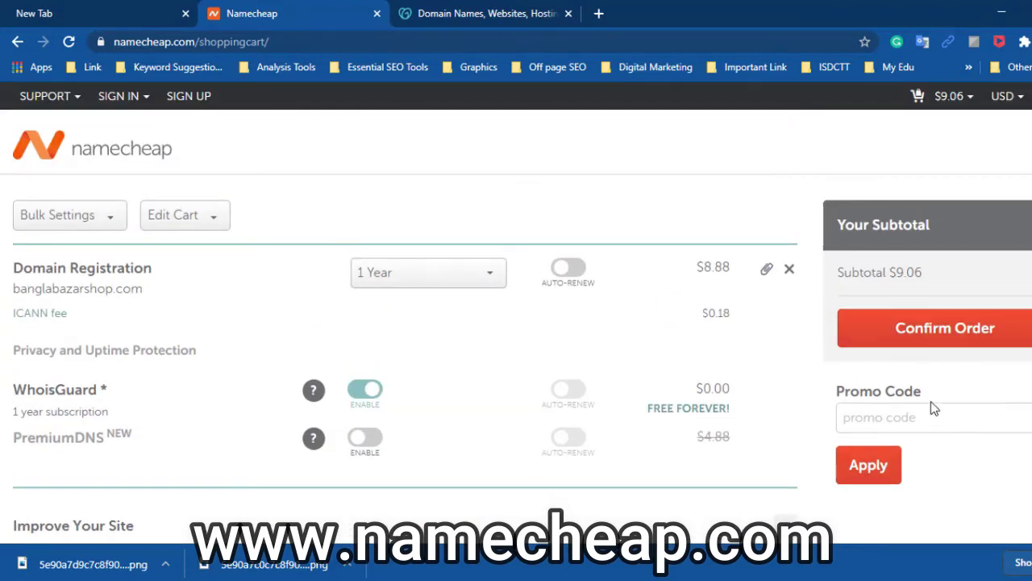
click(884, 417)
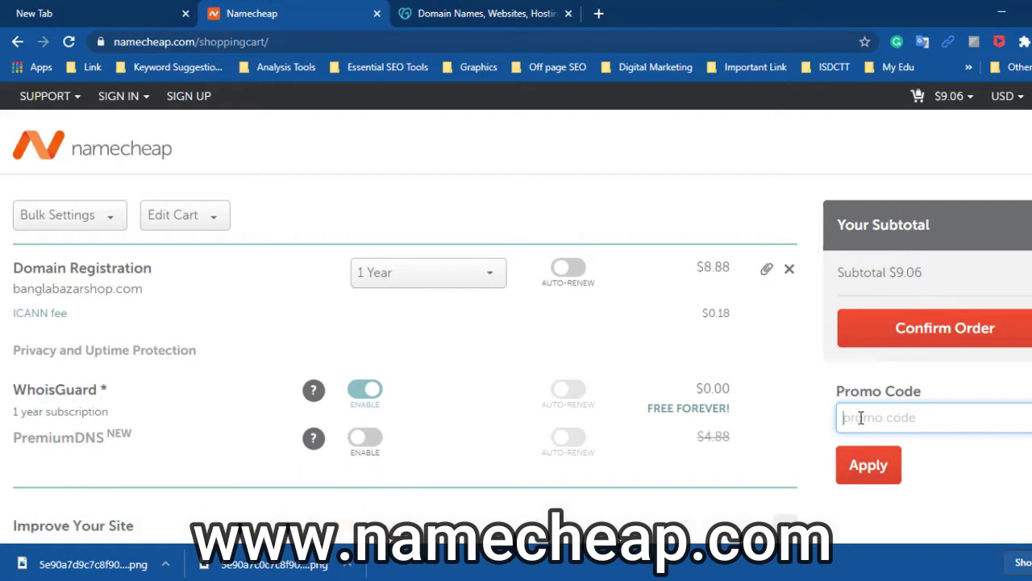
scroll(637, 451, down, 3)
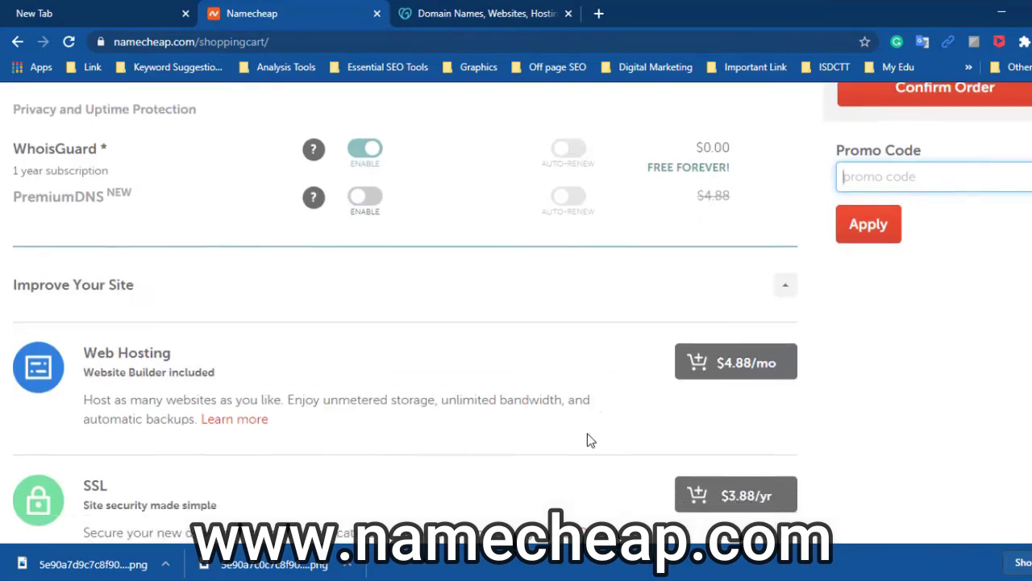
scroll(556, 347, up, 3)
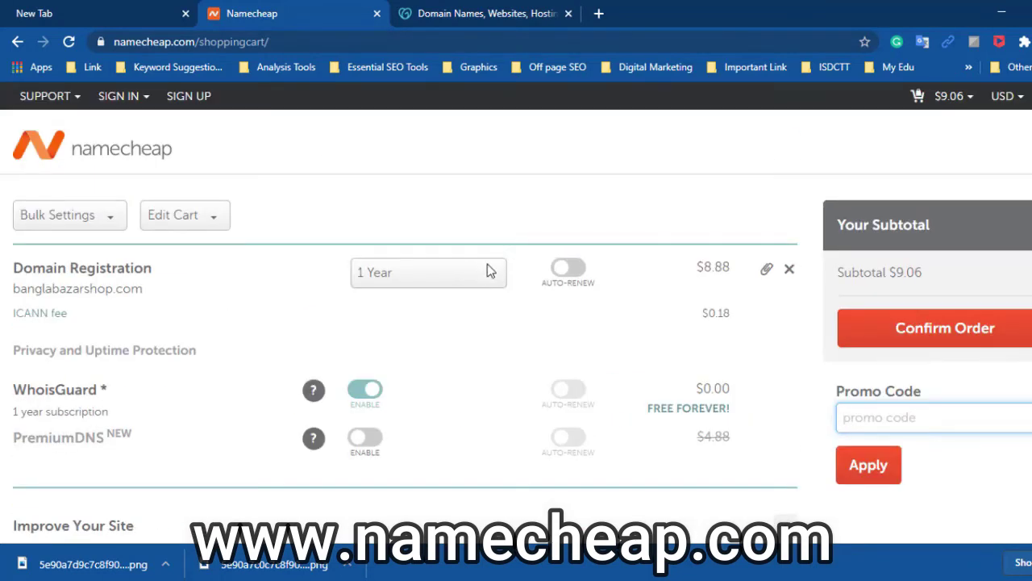
scroll(600, 367, down, 10)
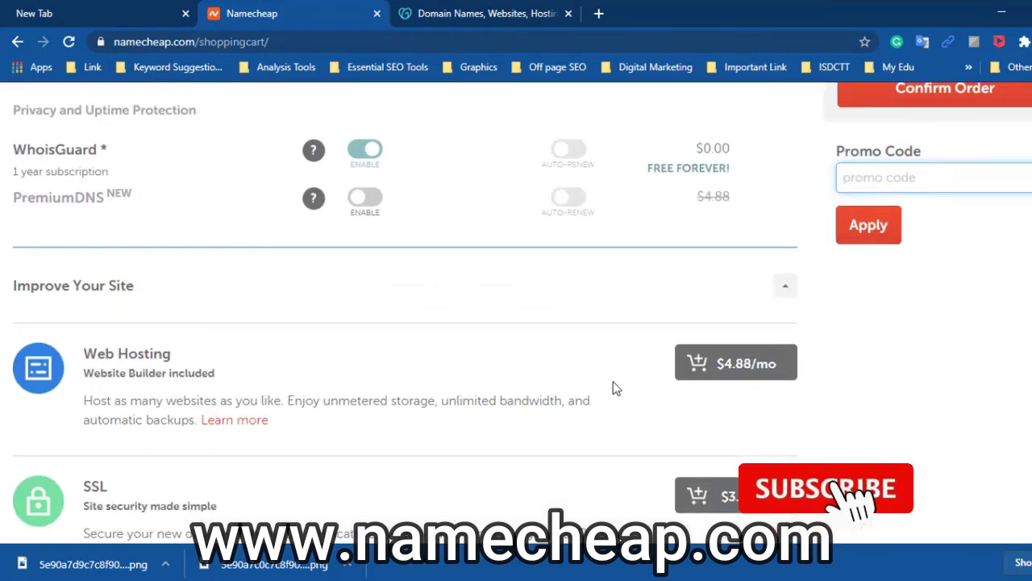
scroll(497, 402, up, 10)
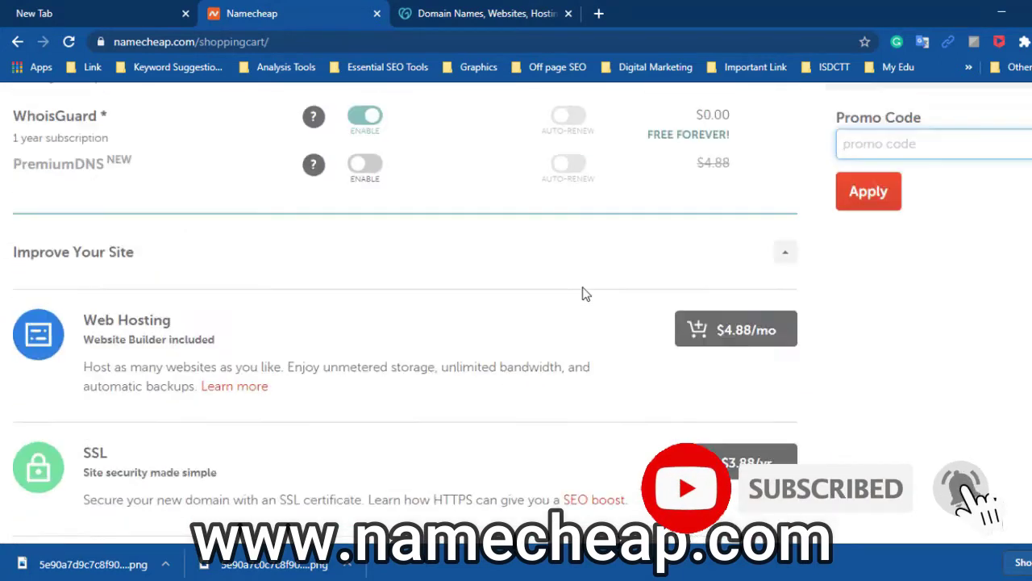
scroll(339, 353, down, 2)
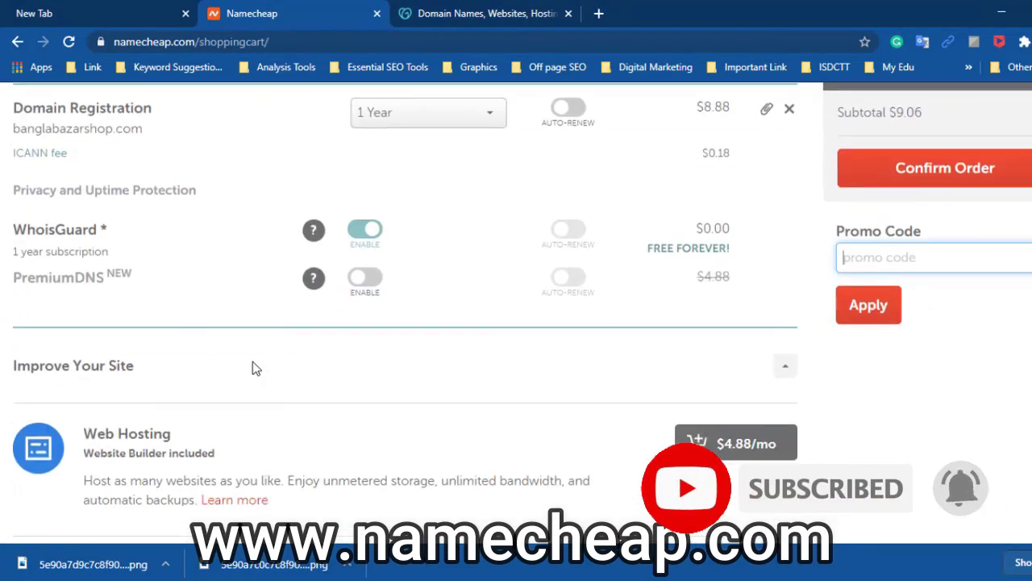
scroll(565, 355, up, 2)
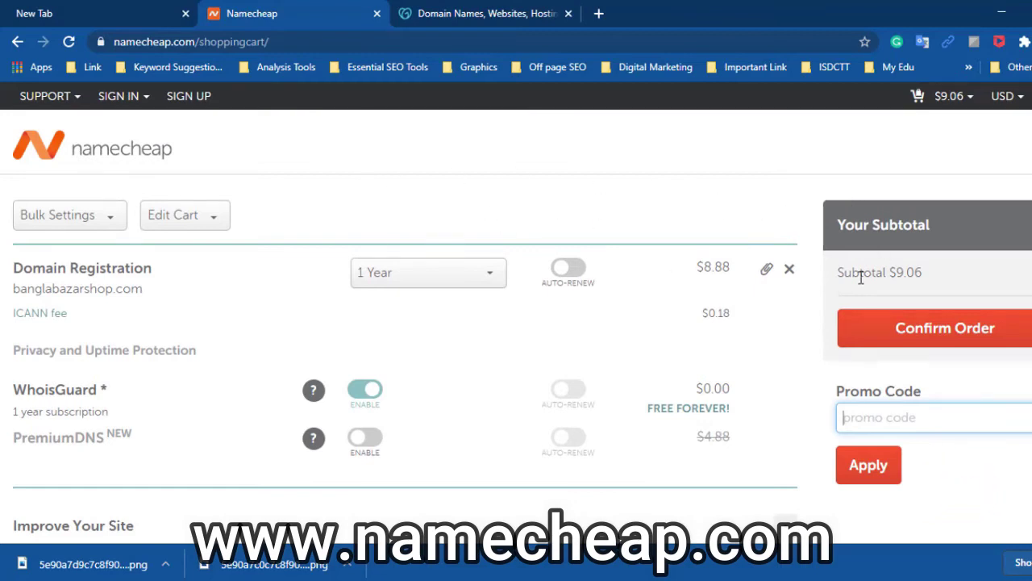
- Confirm the domain order and review the login and account creation forms
click(934, 340)
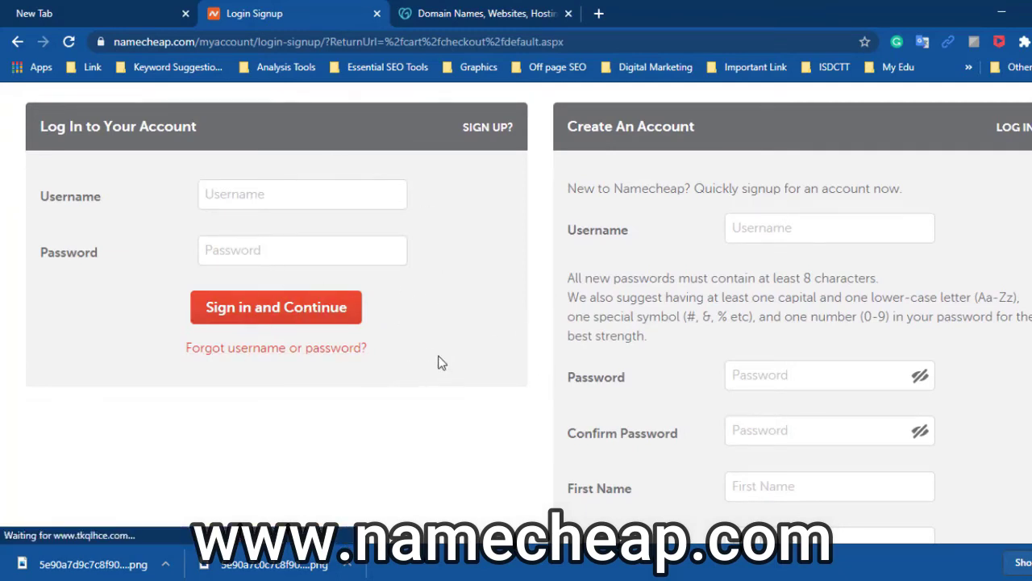
scroll(456, 369, down, 2)
scroll(456, 369, down, 2)
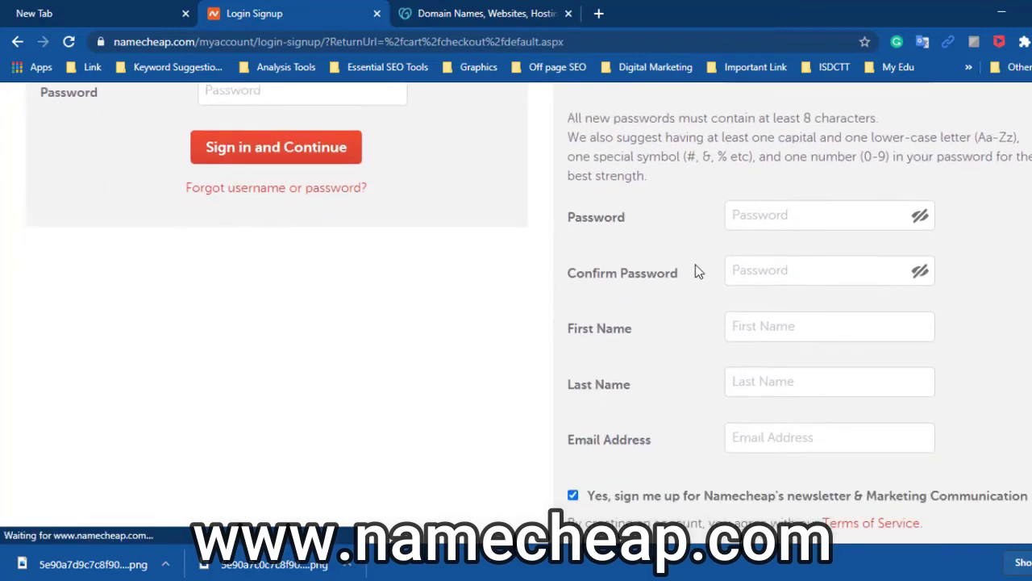
scroll(700, 266, up, 2)
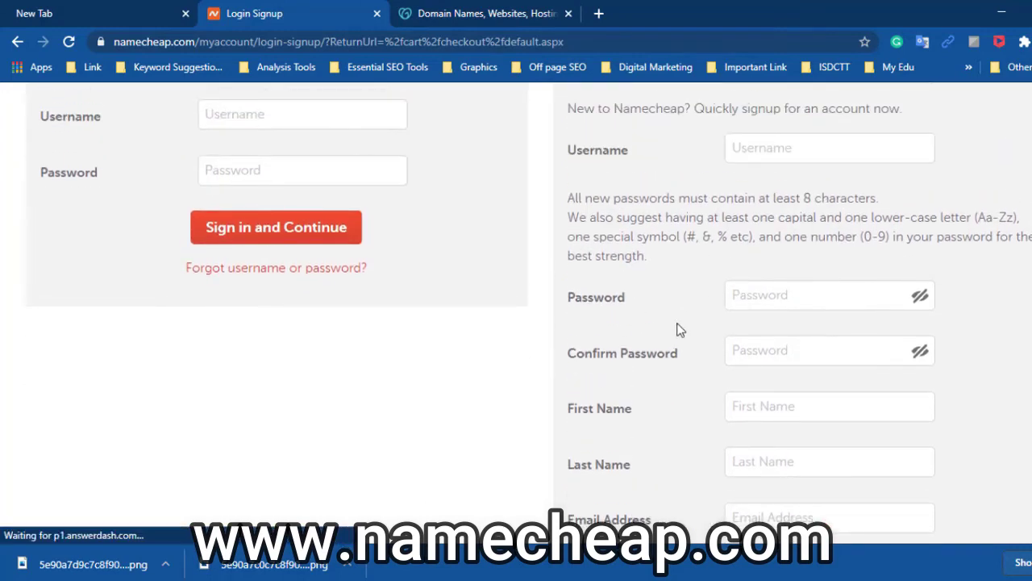
scroll(698, 374, down, 3)
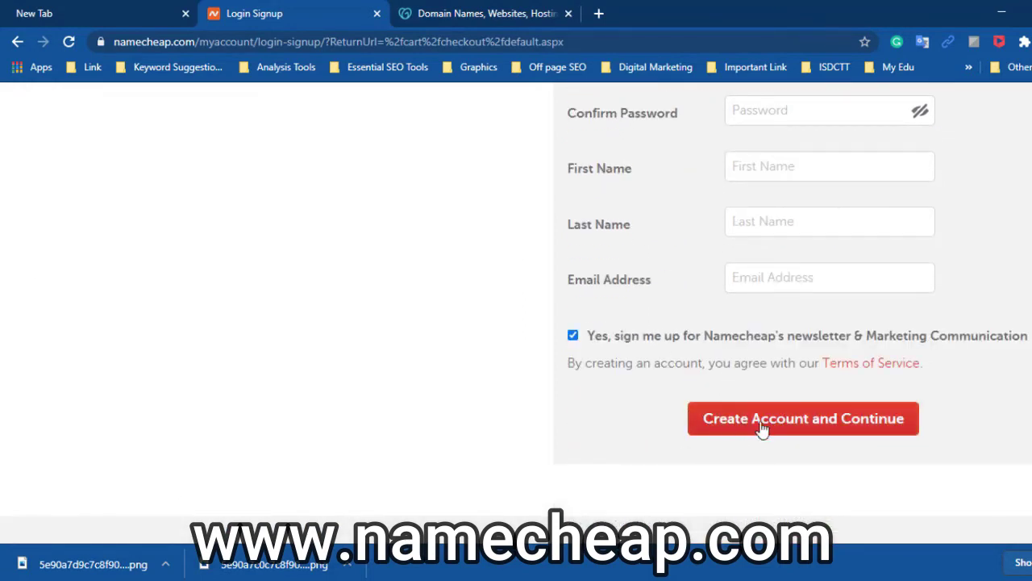
scroll(718, 363, up, 3)
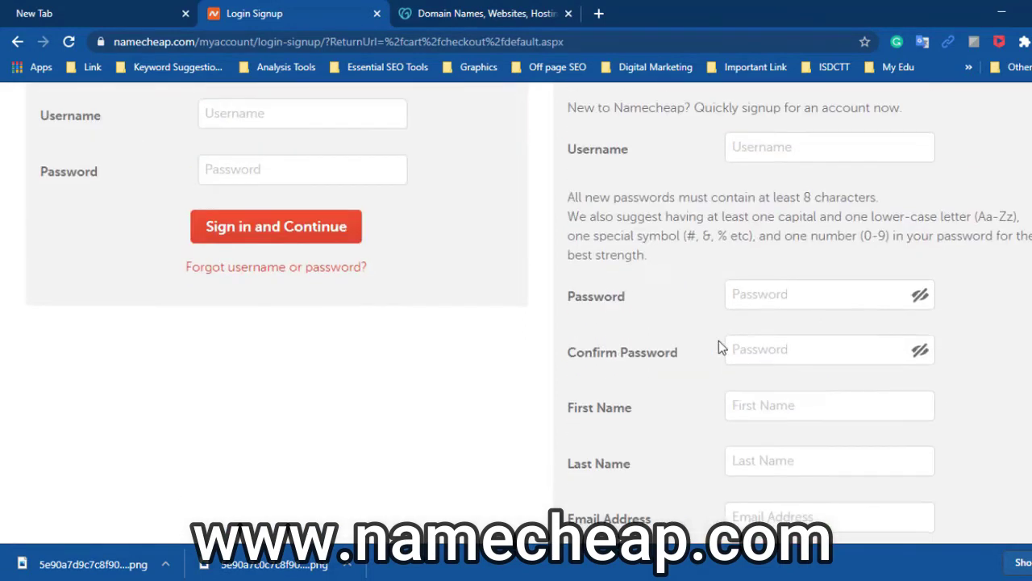
scroll(622, 270, up, 3)
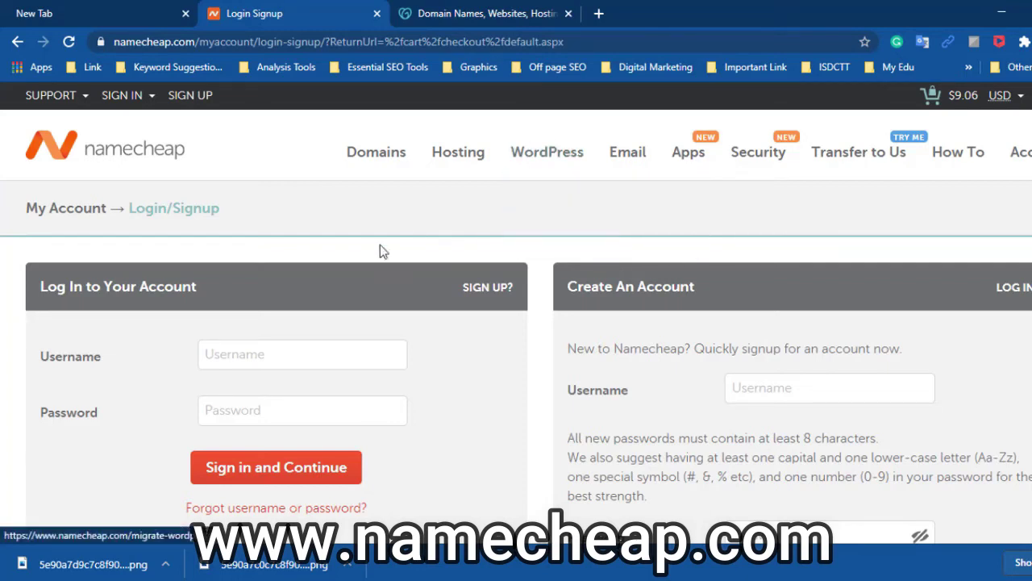
- Open Namecheap's Hosting page and examine the available hosting plan types
click(462, 158)
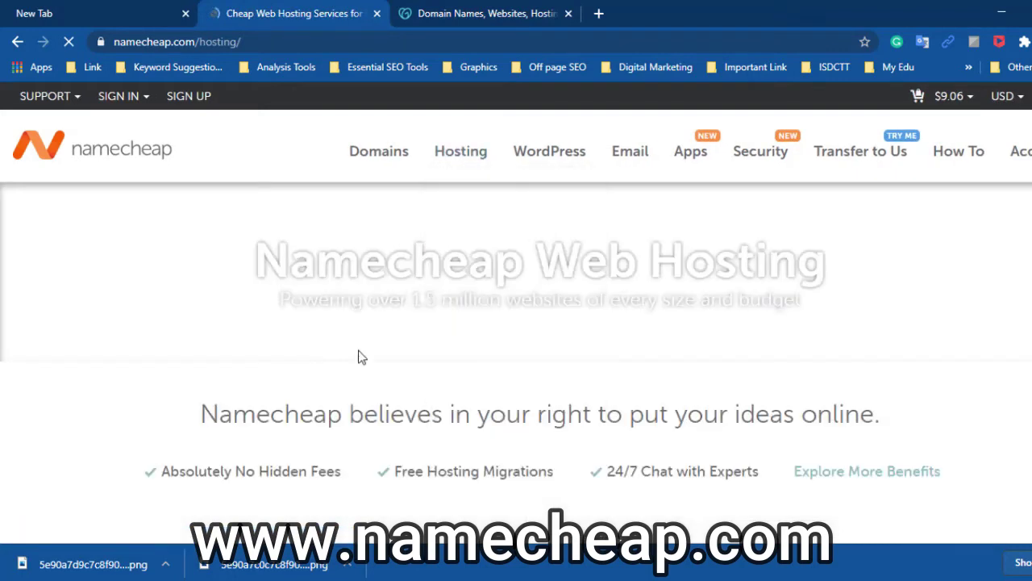
scroll(506, 364, down, 2)
scroll(506, 365, down, 1)
scroll(488, 343, down, 6)
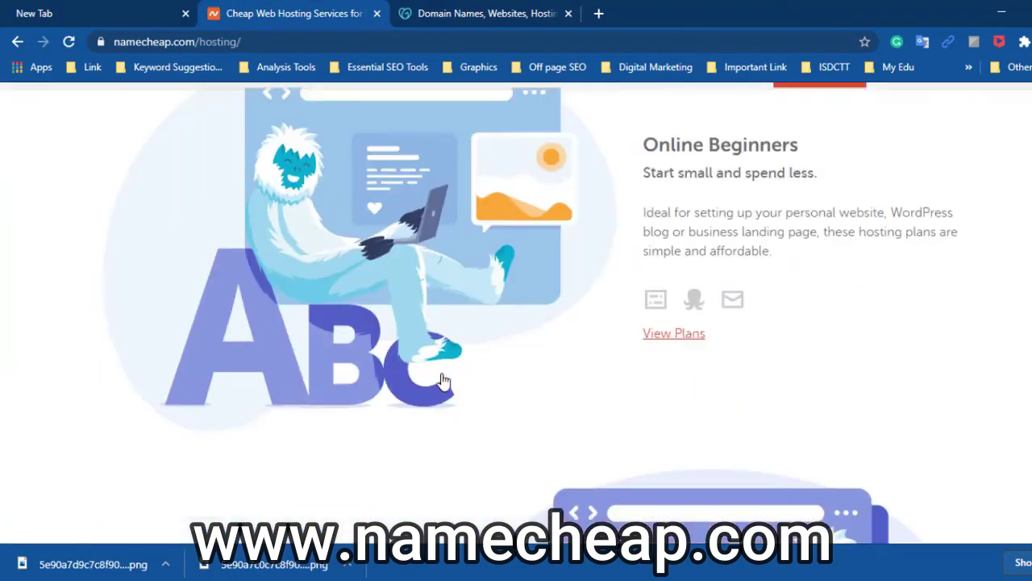
scroll(373, 363, down, 4)
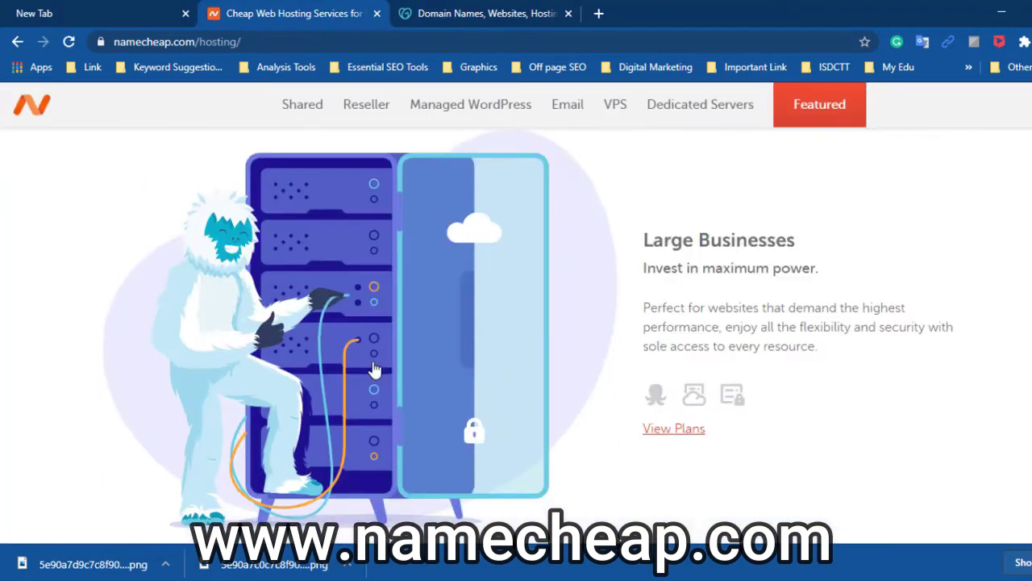
scroll(373, 364, down, 3)
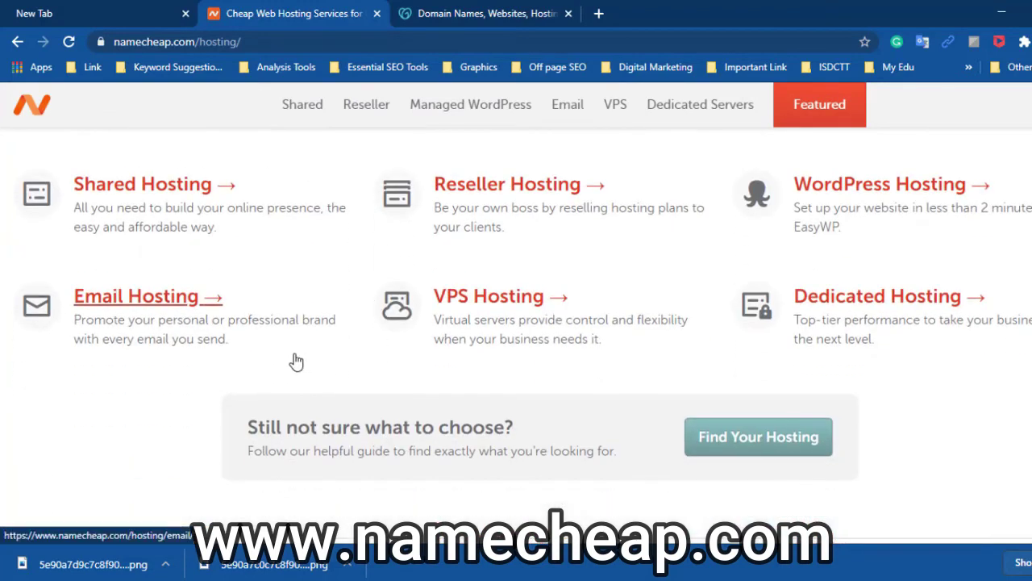
scroll(610, 242, up, 1)
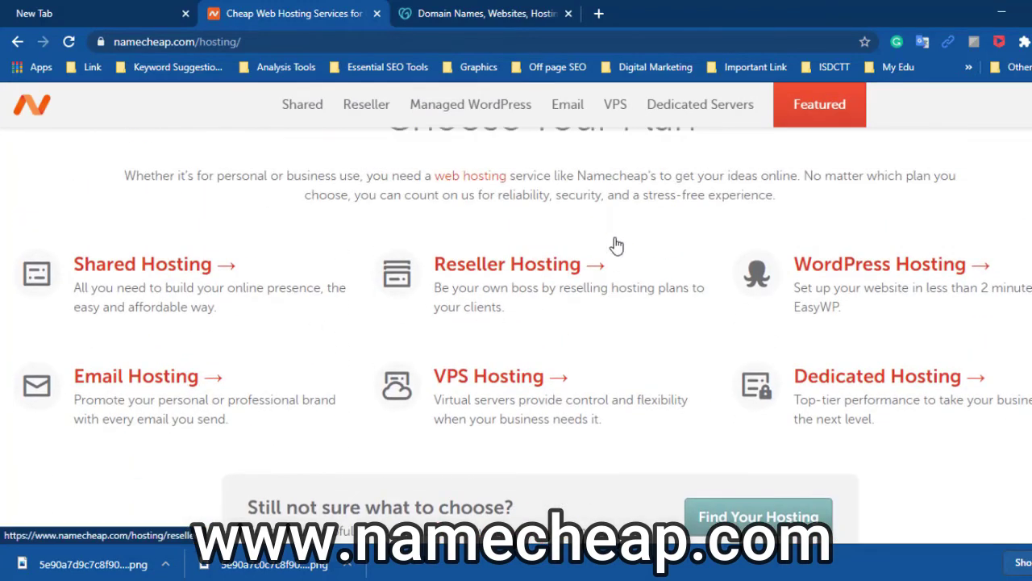
- Open Namecheap's Shared Hosting page and compare the prices and features of the Stellar, Stellar Plus and Stellar Business plans
click(164, 286)
scroll(329, 325, down, 3)
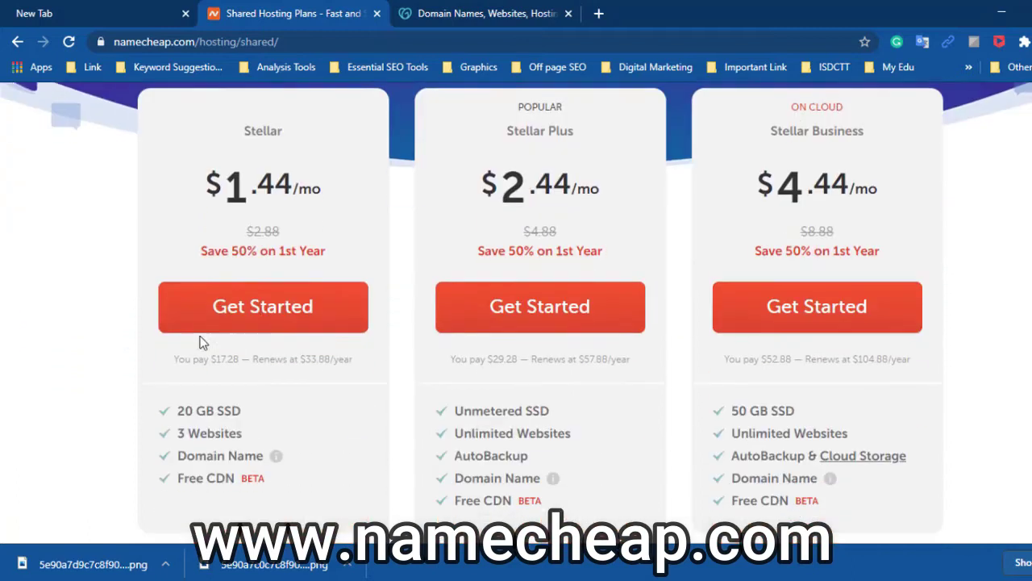
scroll(136, 374, up, 1)
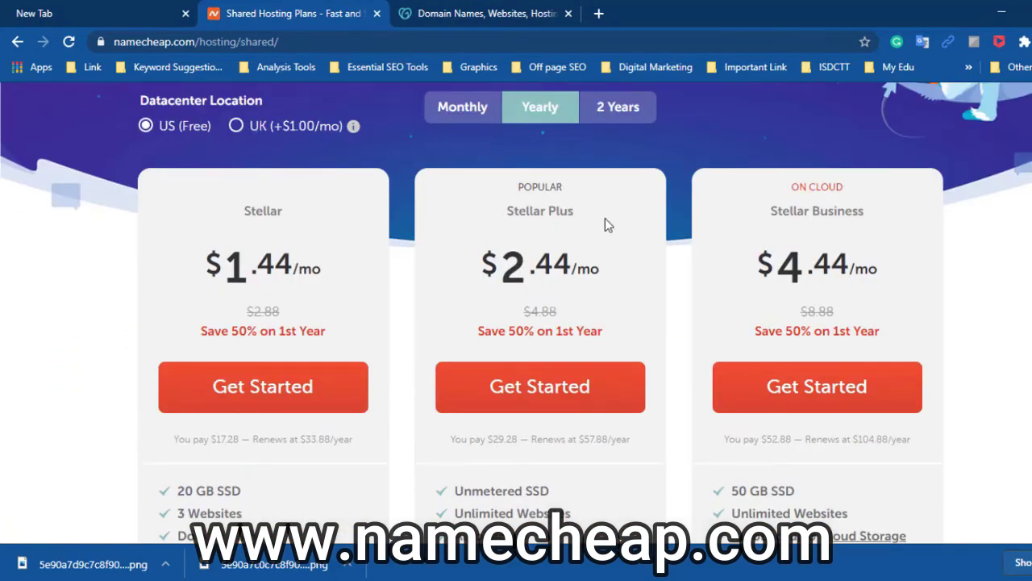
scroll(605, 331, down, 2)
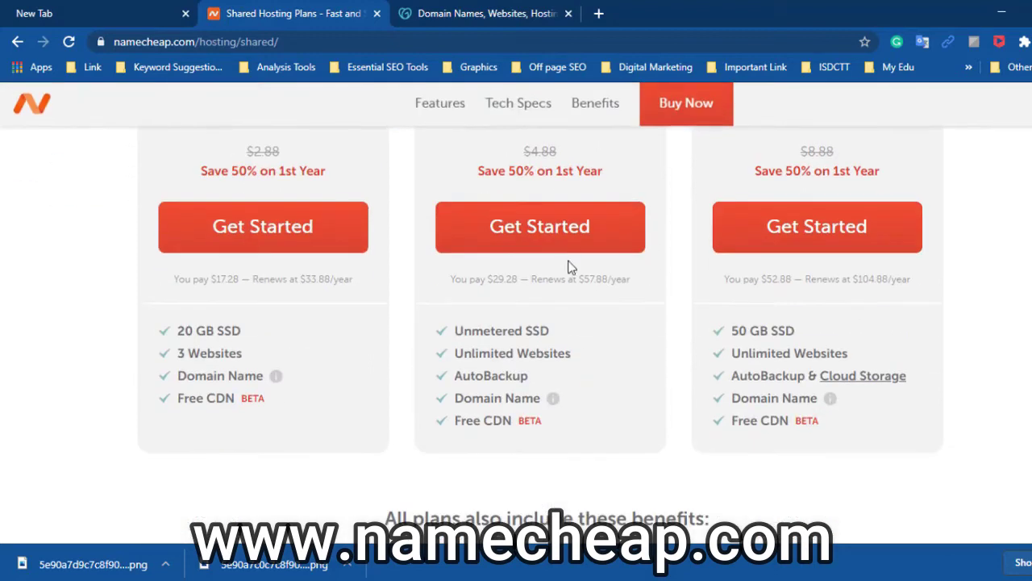
scroll(568, 266, up, 2)
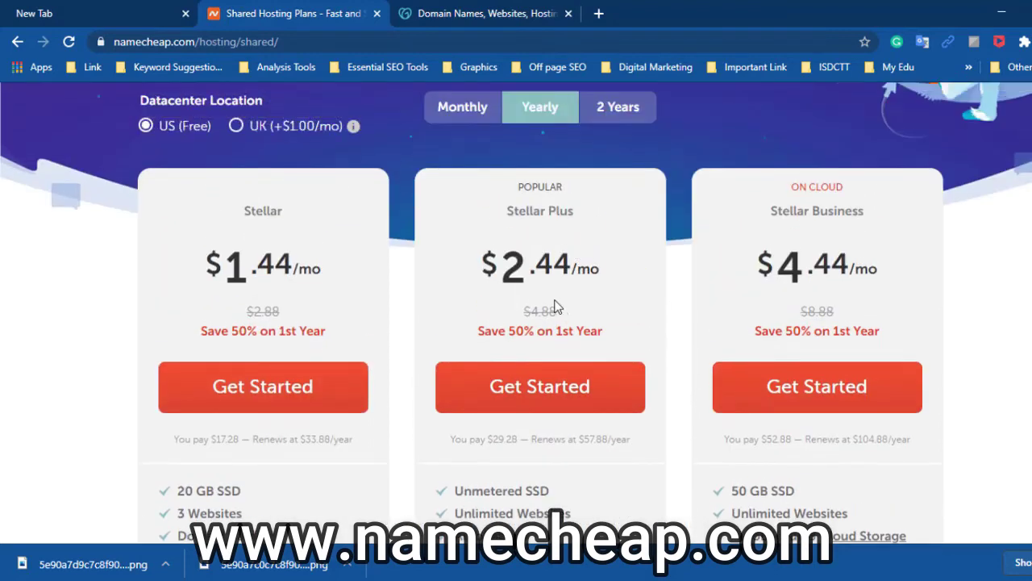
scroll(614, 329, down, 2)
scroll(599, 392, up, 1)
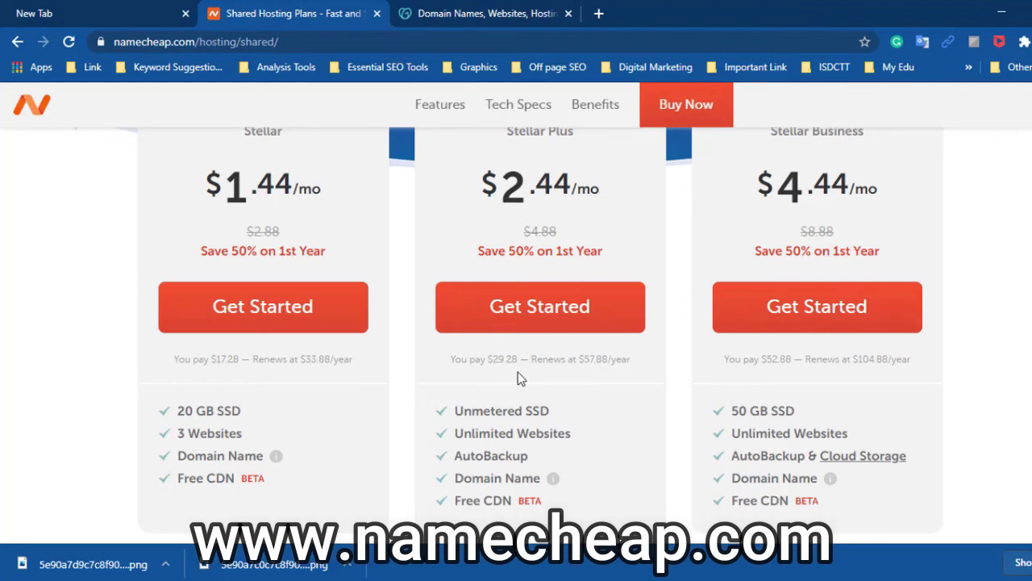
scroll(430, 414, up, 3)
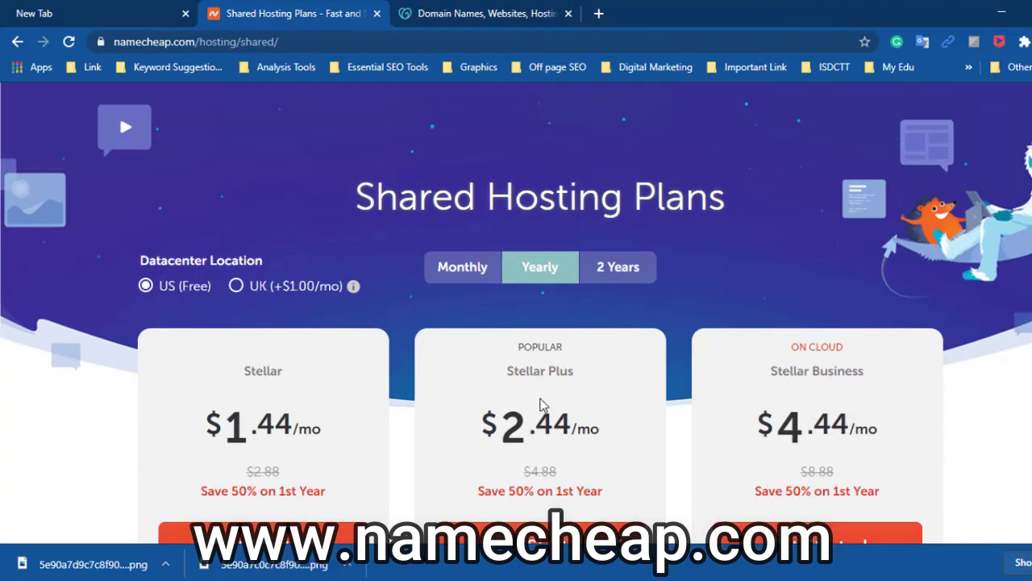
scroll(534, 414, down, 3)
scroll(477, 362, up, 1)
scroll(526, 363, up, 2)
scroll(508, 379, down, 2)
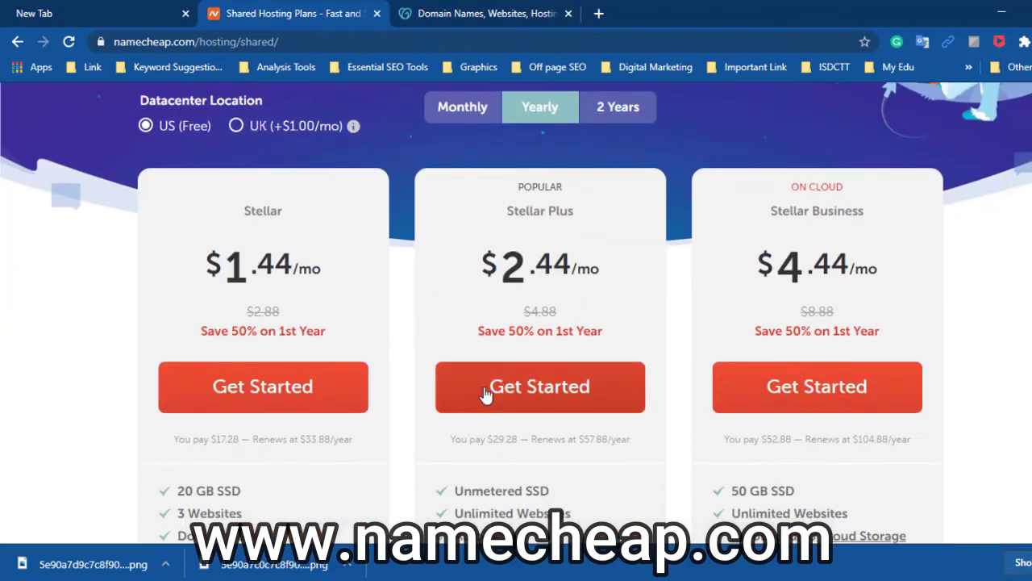
scroll(535, 345, up, 2)
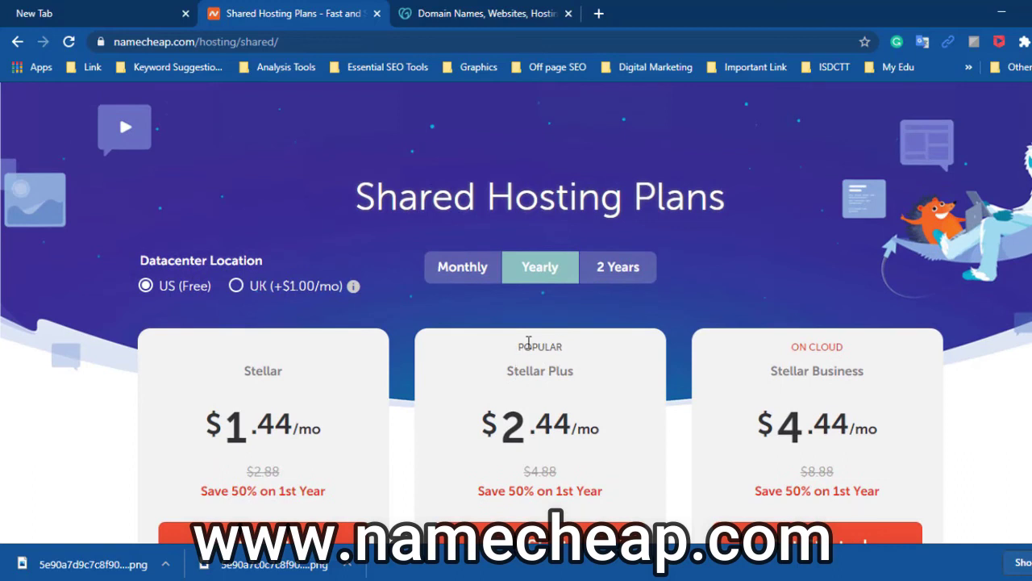
scroll(529, 342, up, 2)
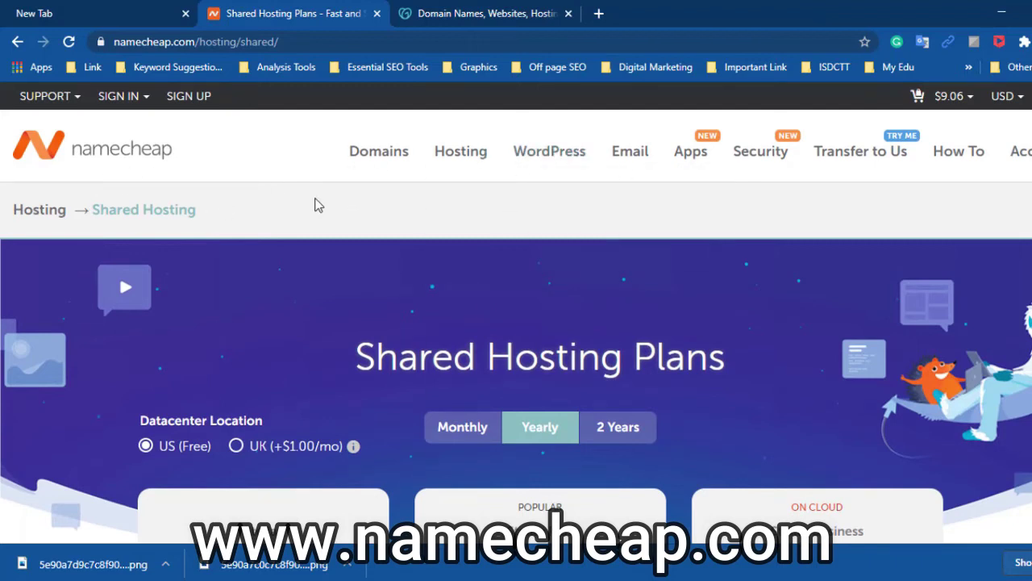
- Return to the Namecheap home page and switch to the open GoDaddy site
click(139, 158)
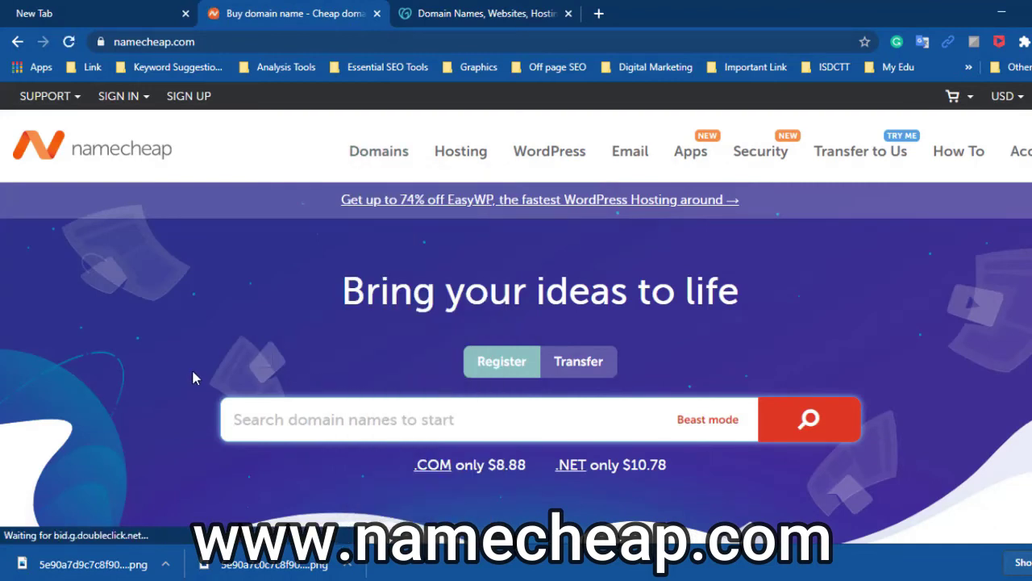
click(500, 11)
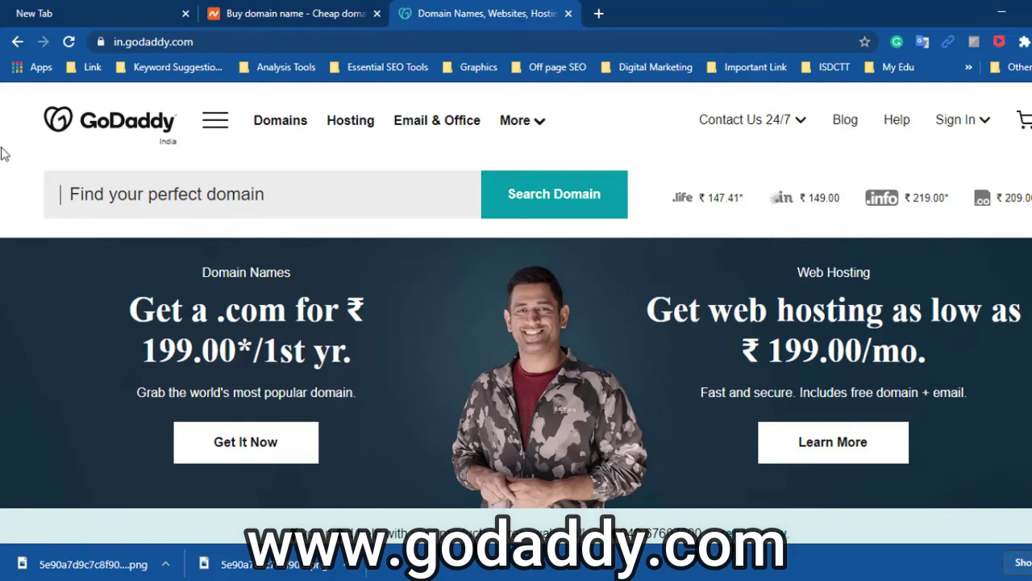
click(161, 41)
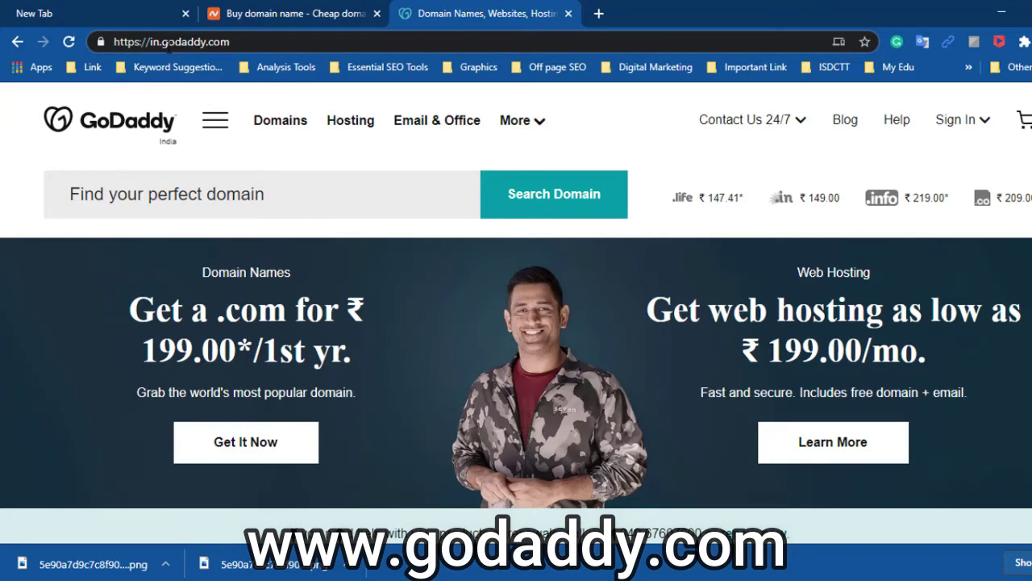
click(161, 41)
key(BackSpace)
key(BackSpace)
key(BackSpace)
key(BackSpace)
key(BackSpace)
key(BackSpace)
key(BackSpace)
key(BackSpace)
key(BackSpace)
key(BackSpace)
key(BackSpace)
click(279, 260)
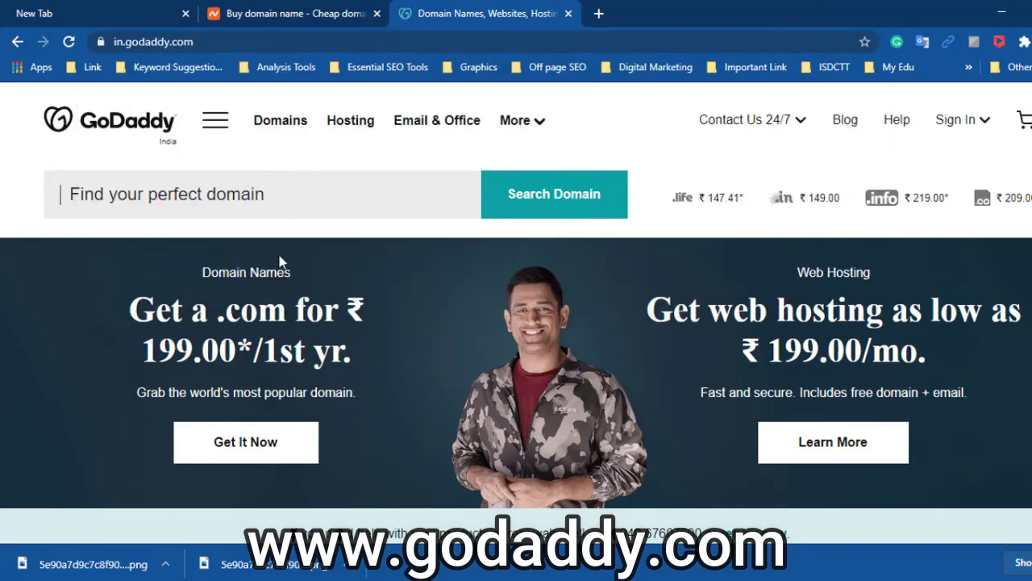
- Search GoDaddy for the domain banglabazarshop and examine its availability, pricing and bundle offers
click(182, 197)
text(banglabazarshop)
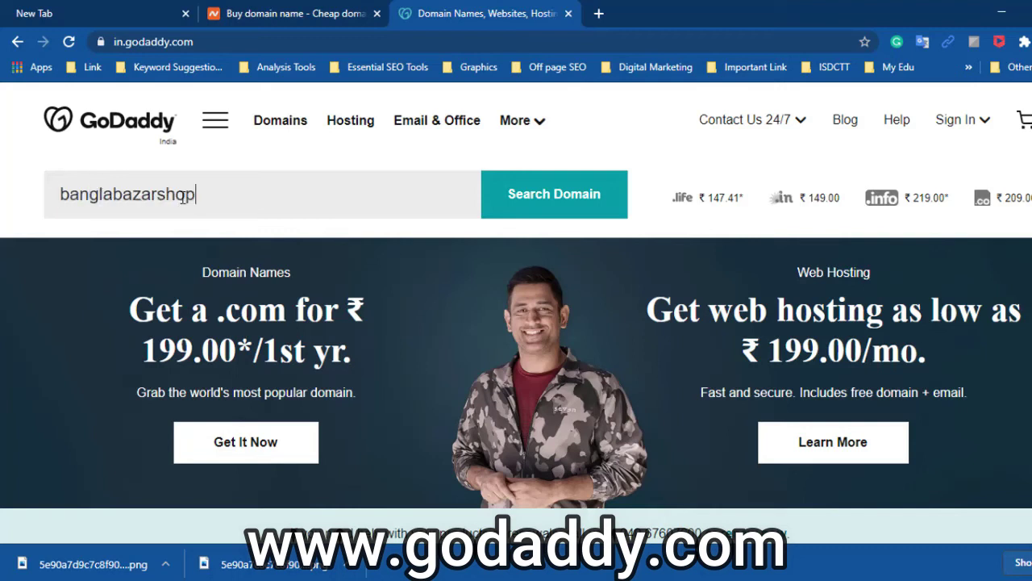
click(542, 214)
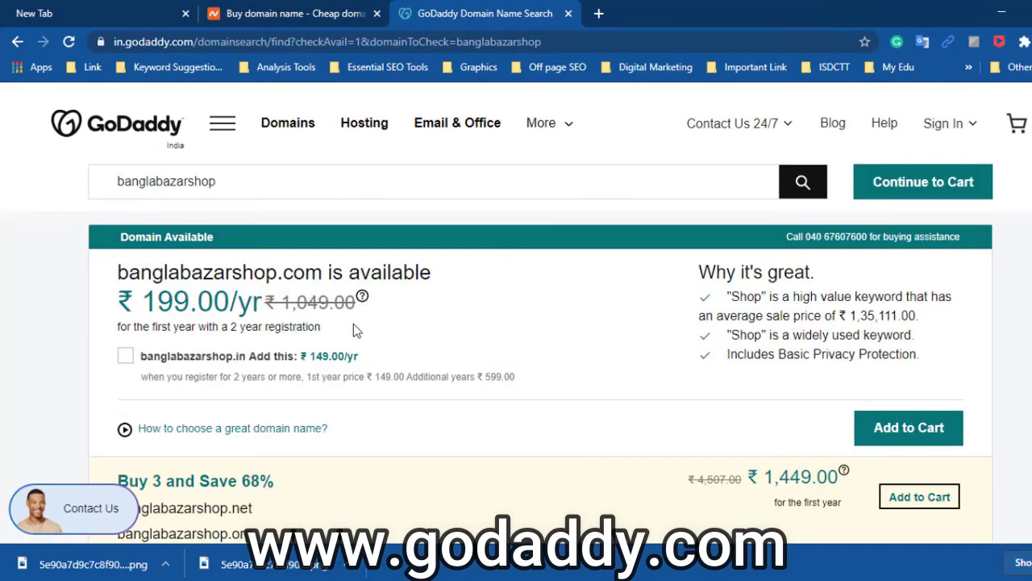
scroll(484, 355, down, 3)
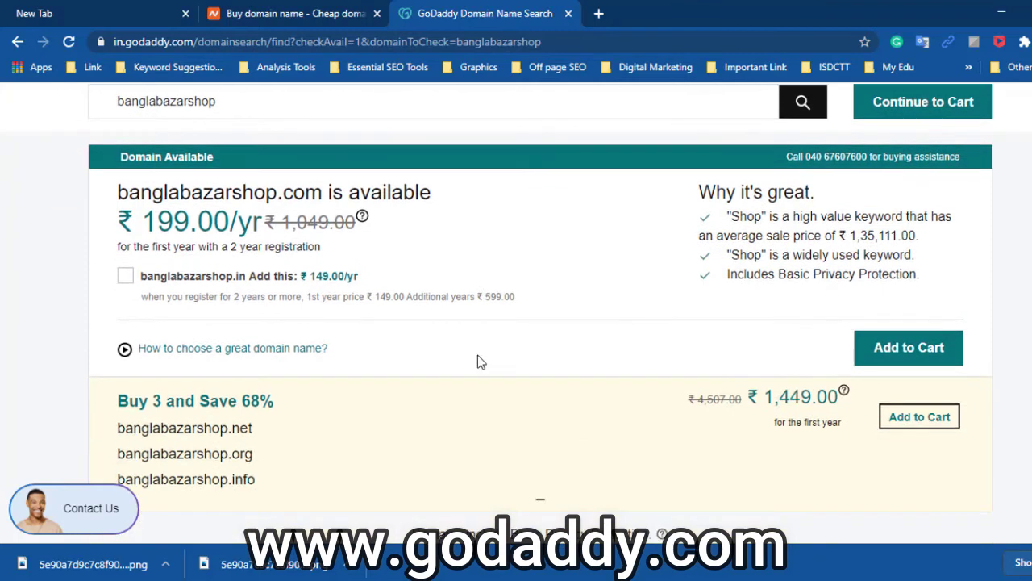
scroll(476, 347, up, 3)
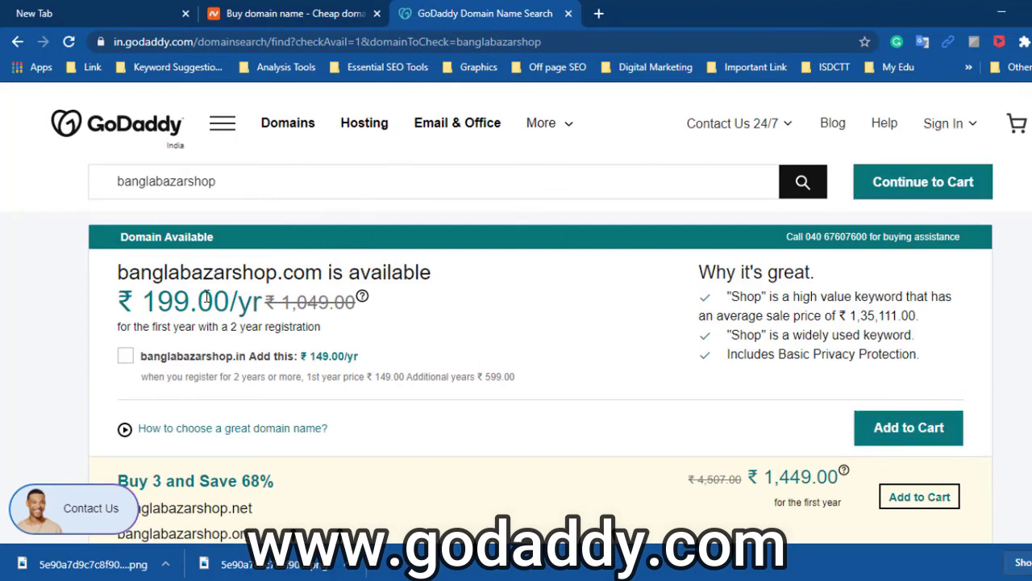
- Open GoDaddy's Hosting page, compare the hosting types and starting prices, and dismiss the chat pop-up
click(371, 129)
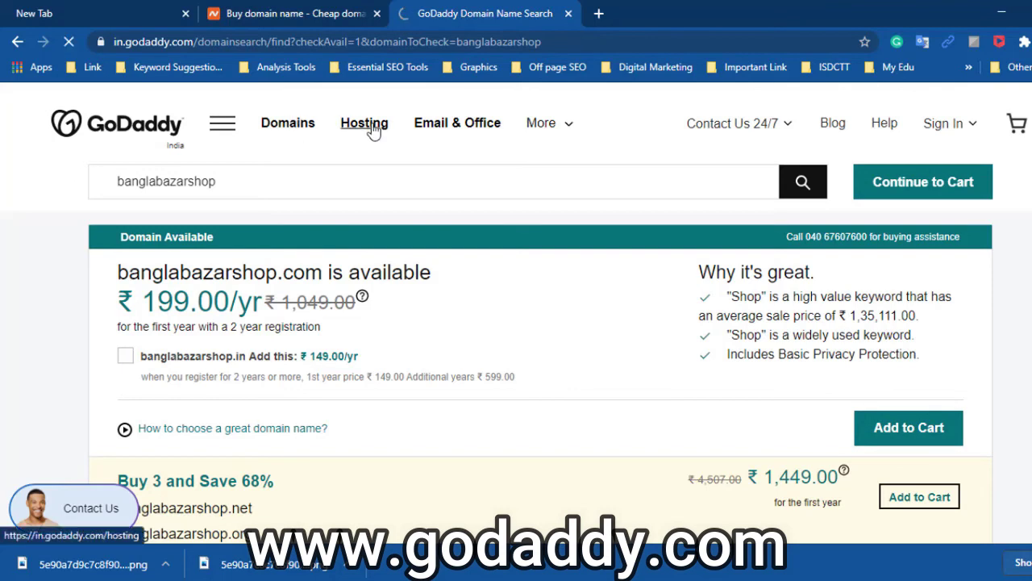
scroll(373, 316, down, 5)
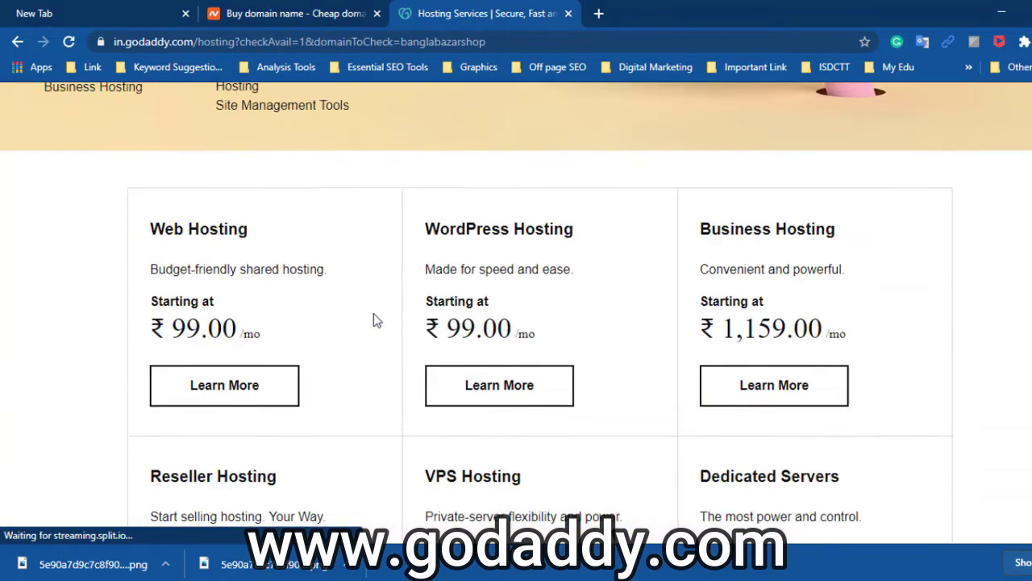
scroll(373, 320, down, 1)
scroll(419, 331, up, 1)
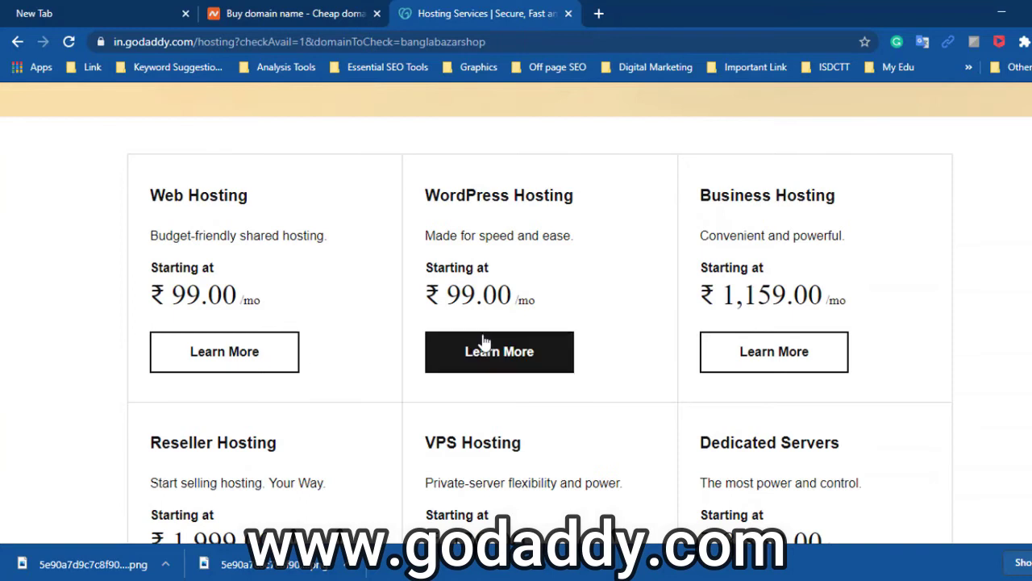
scroll(451, 399, down, 3)
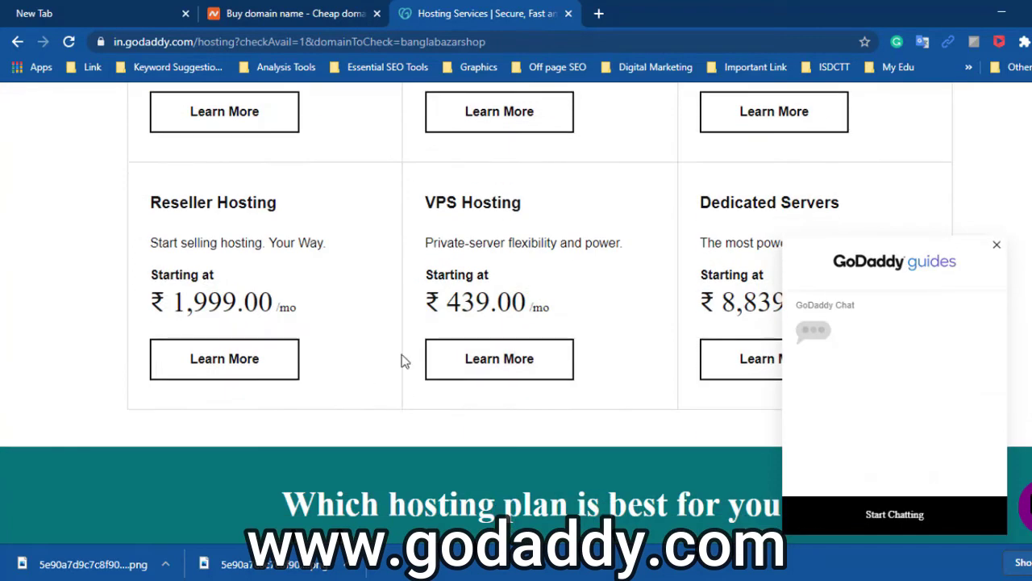
scroll(417, 334, up, 6)
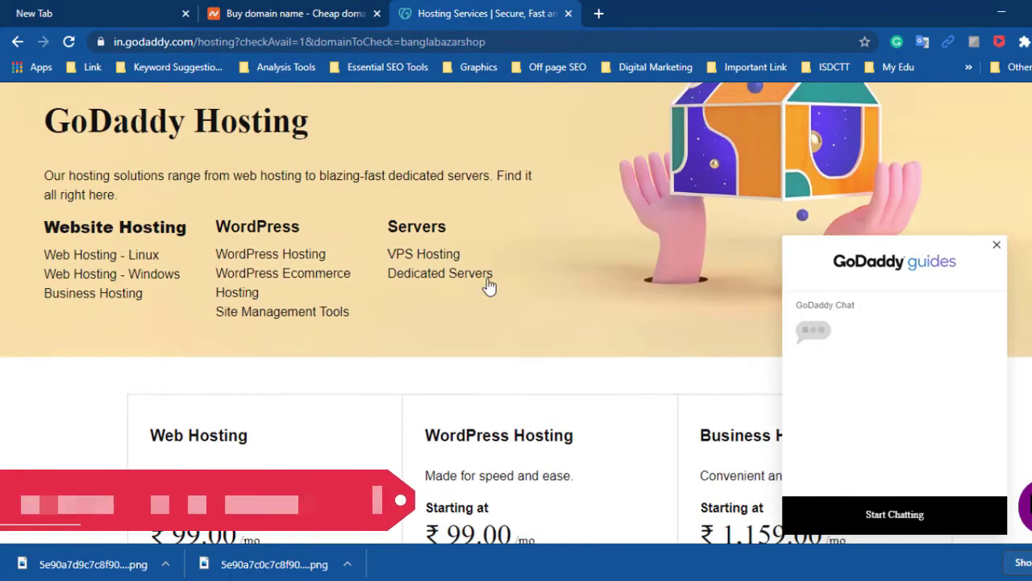
click(996, 244)
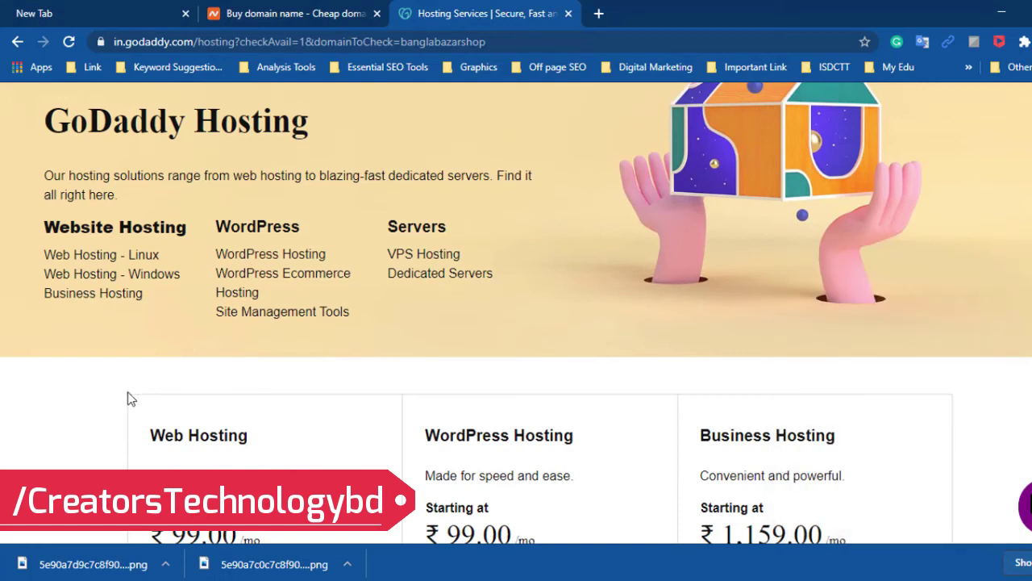
scroll(223, 352, up, 2)
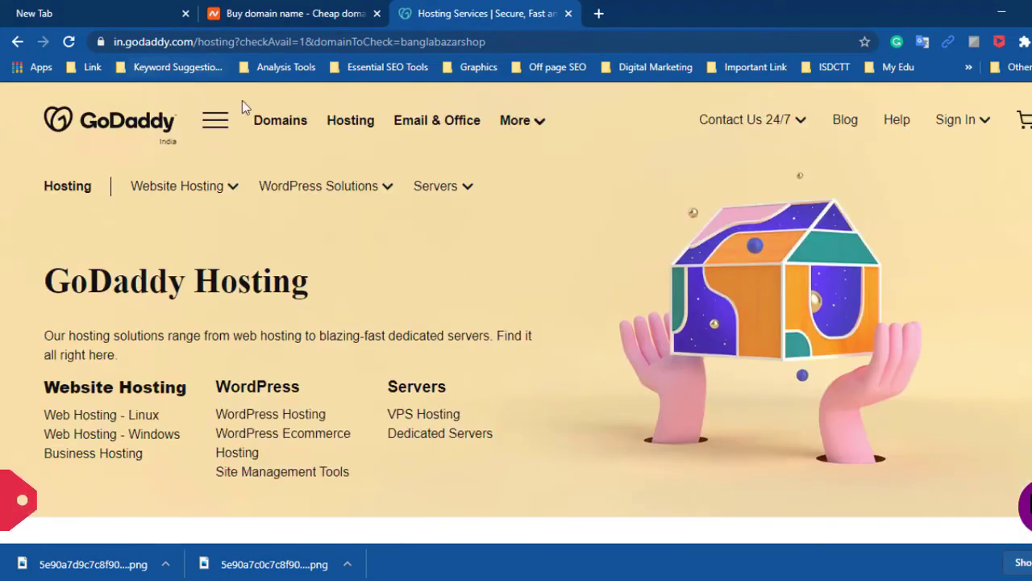
- Switch back to the Namecheap home page and minimize the browser window
click(260, 22)
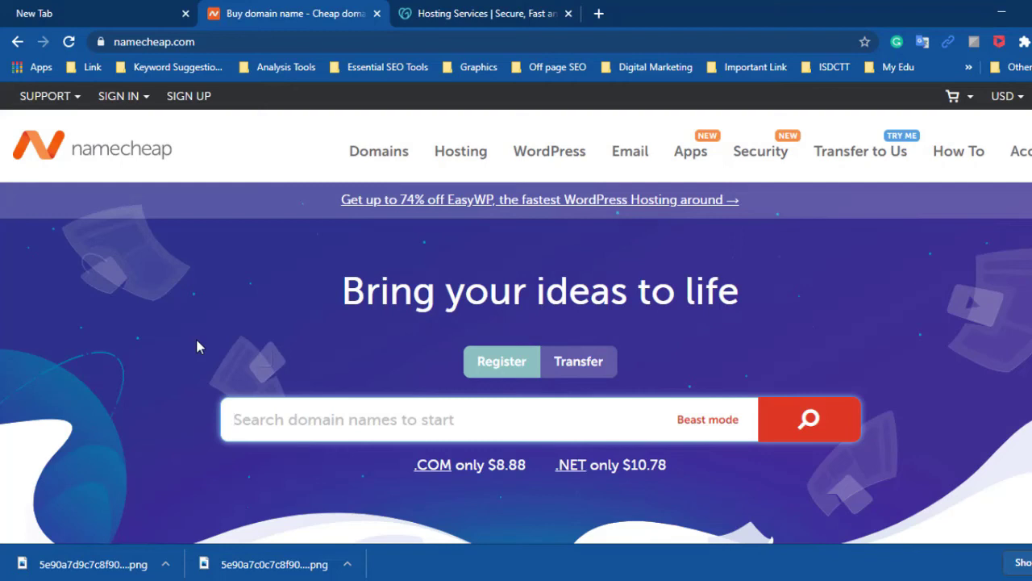
click(1008, 21)
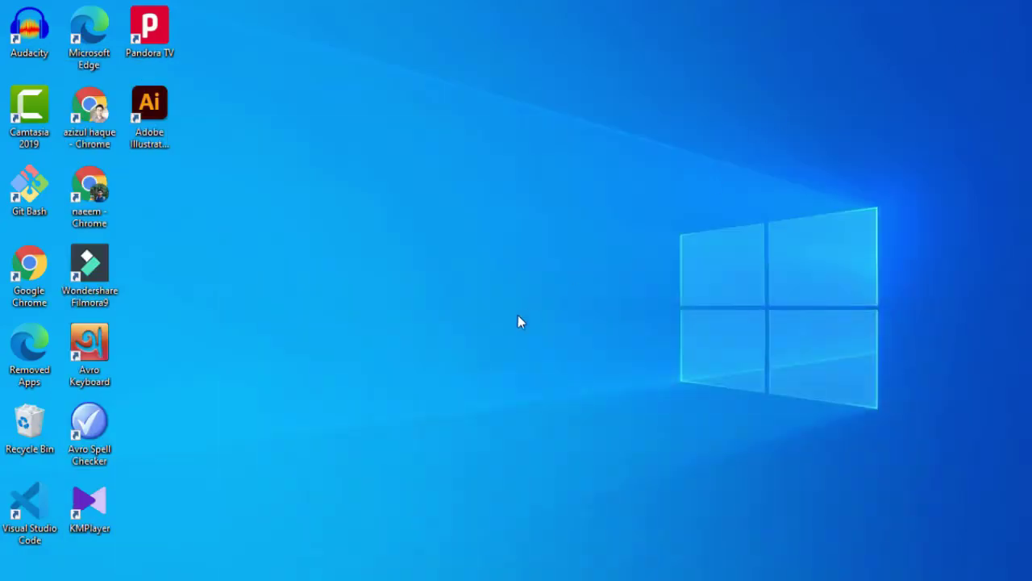